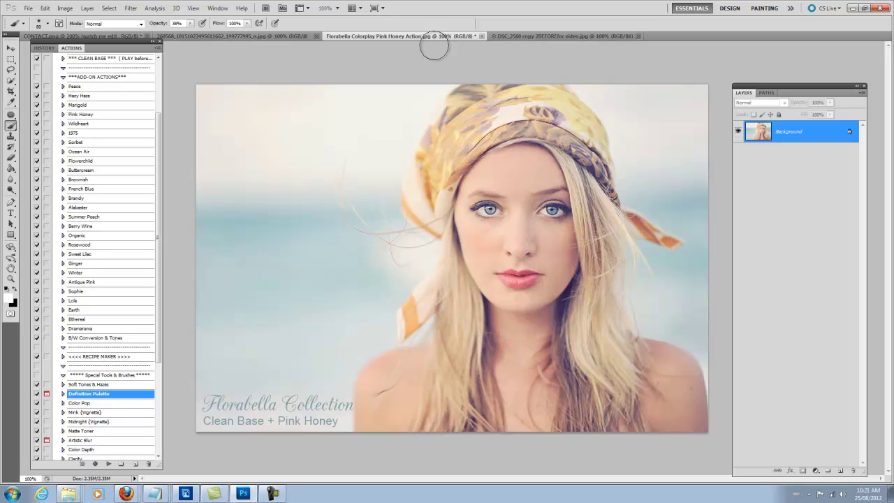
# Nudge the Actions panel right and switch to the unedited DSC_2560 copy 2BEFOREfor video.jpg photo.
pyautogui.moveTo(123, 47); pyautogui.dragTo(139, 46)
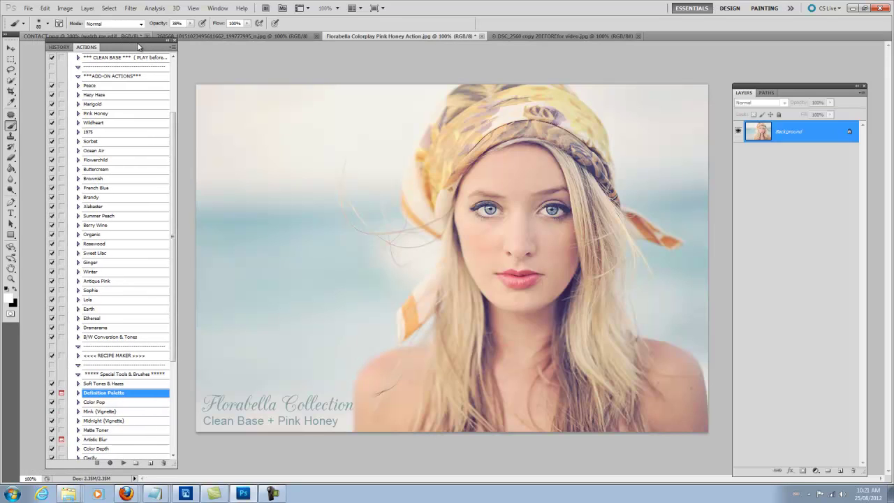
pyautogui.click(558, 36)
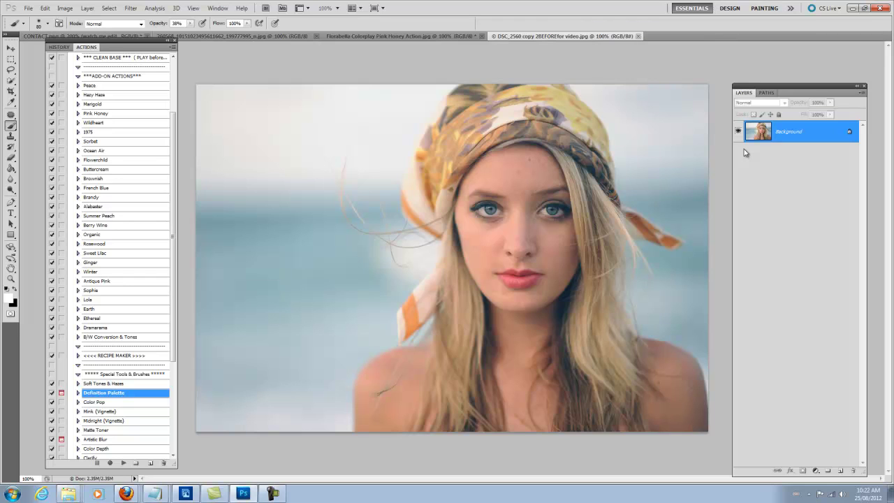
# Zoom to 200% on the face and select the content-aware Spot Healing Brush.
pyautogui.hotkey('ctrl', '+')
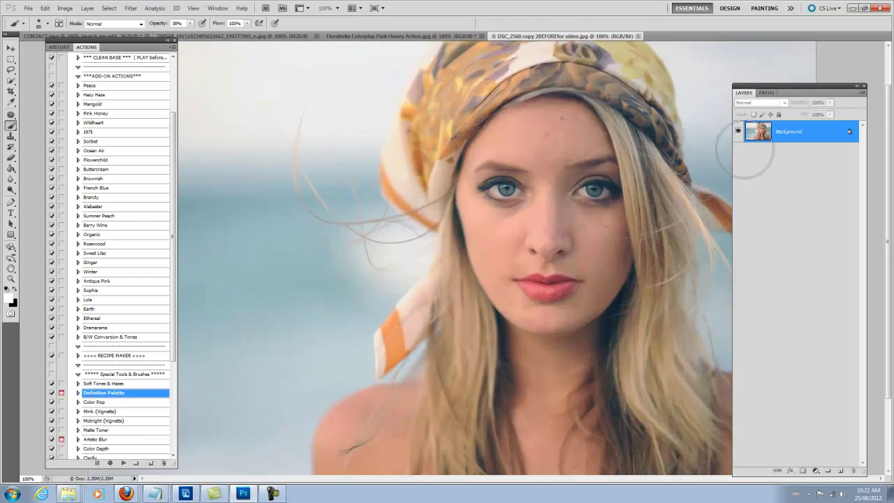
pyautogui.moveTo(540, 482); pyautogui.dragTo(588, 480)
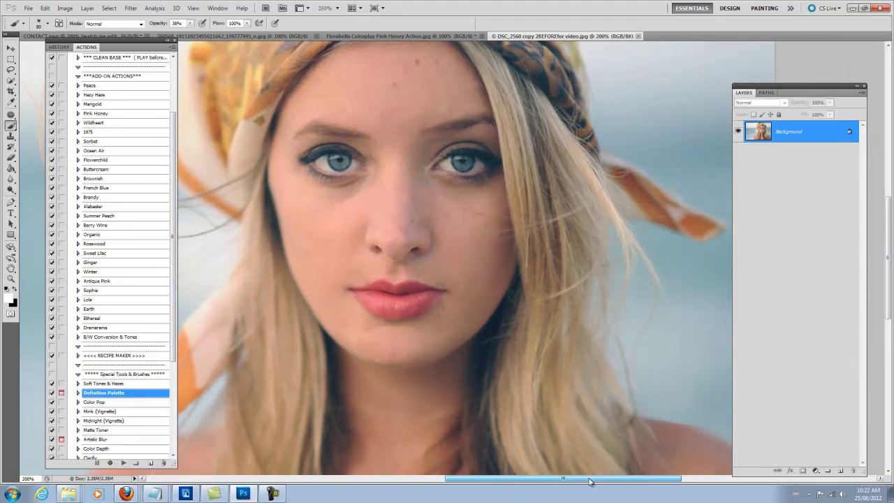
pyautogui.scroll(2, 562, 400)
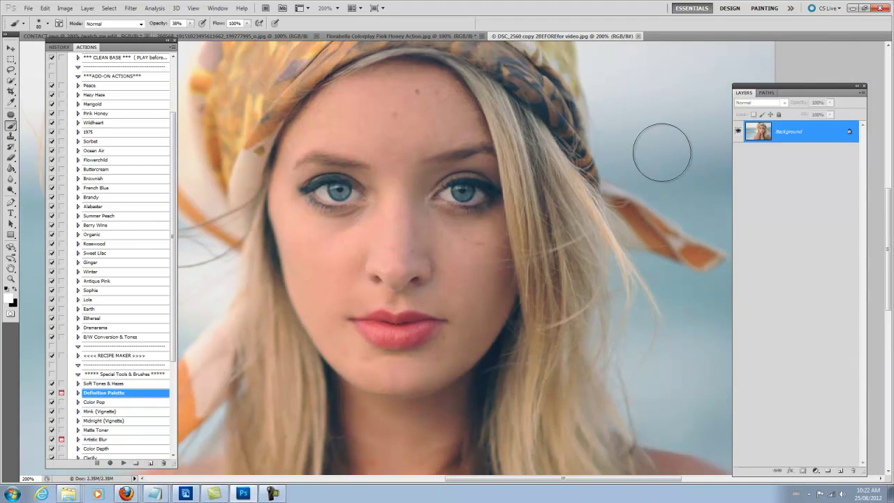
pyautogui.click(11, 114)
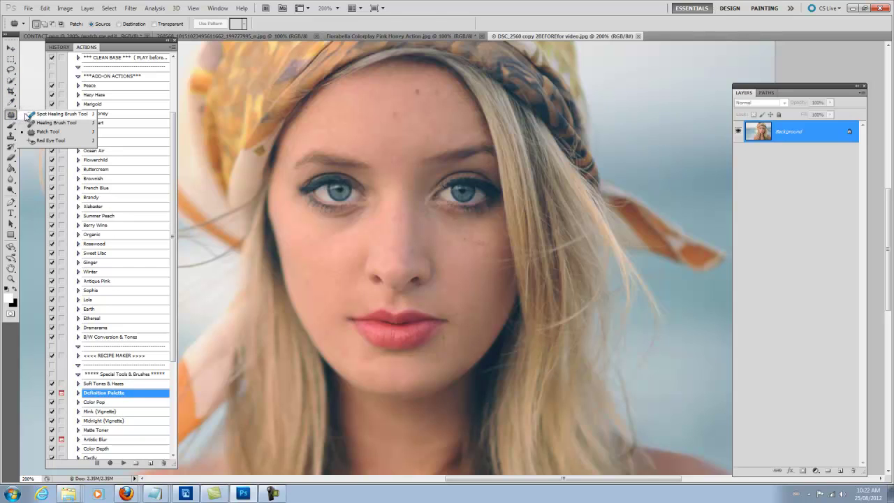
pyautogui.click(46, 114)
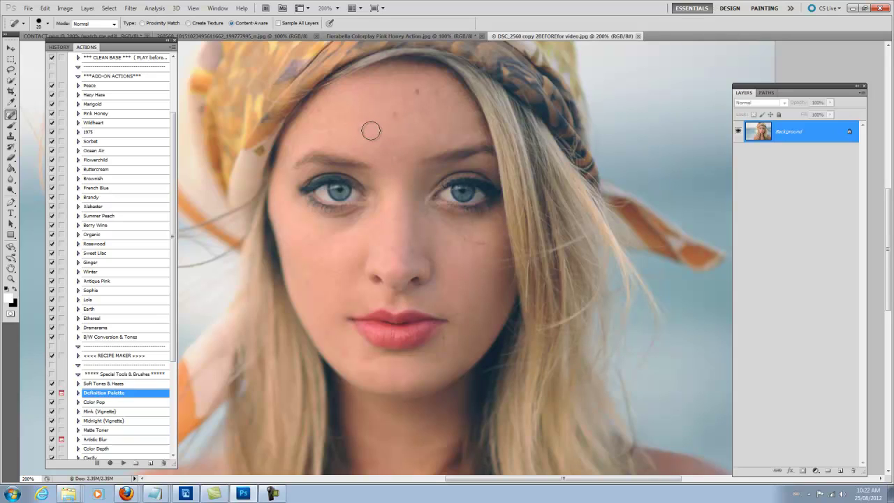
# Set the healing brush size to 15 and zoom in further to 300%.
pyautogui.press('[')
pyautogui.scroll(1, 379, 130)
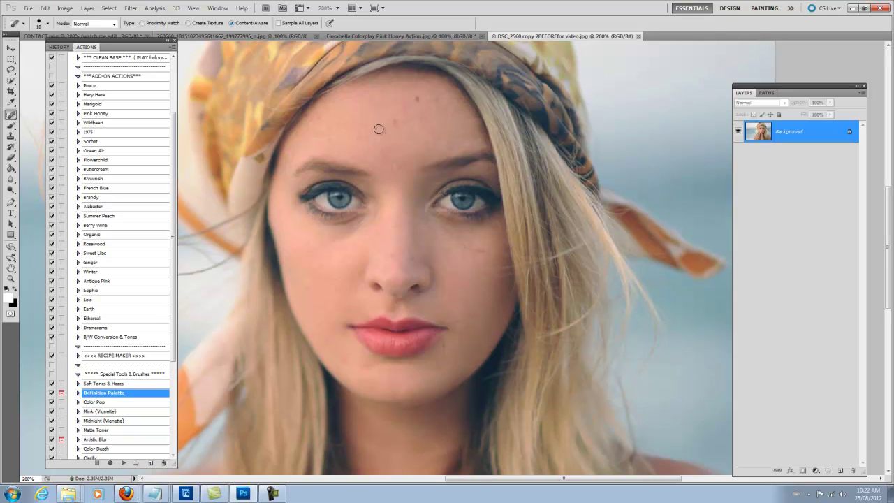
pyautogui.press(']')
pyautogui.hotkey('ctrl', '+')
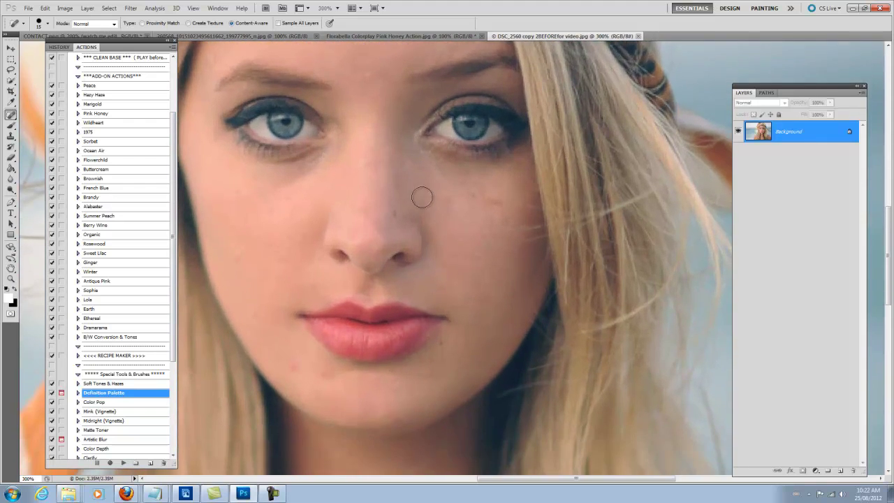
pyautogui.scroll(-1, 419, 193)
pyautogui.scroll(3, 419, 233)
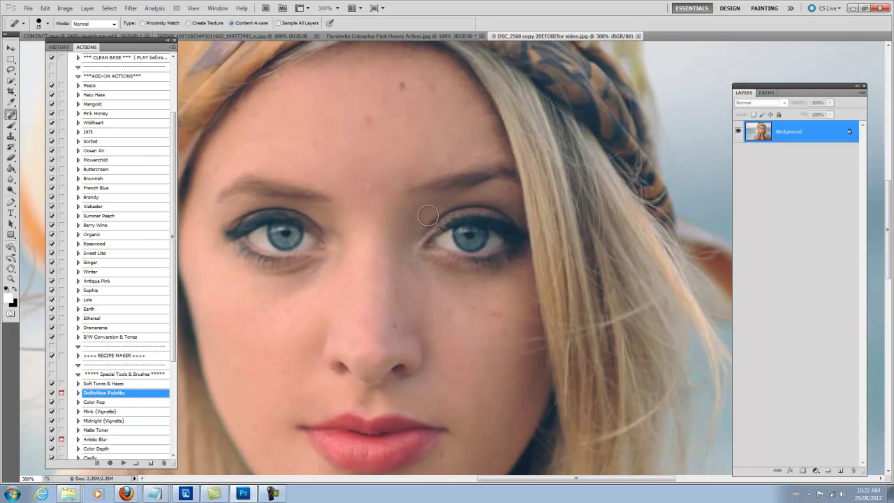
pyautogui.scroll(-1, 392, 105)
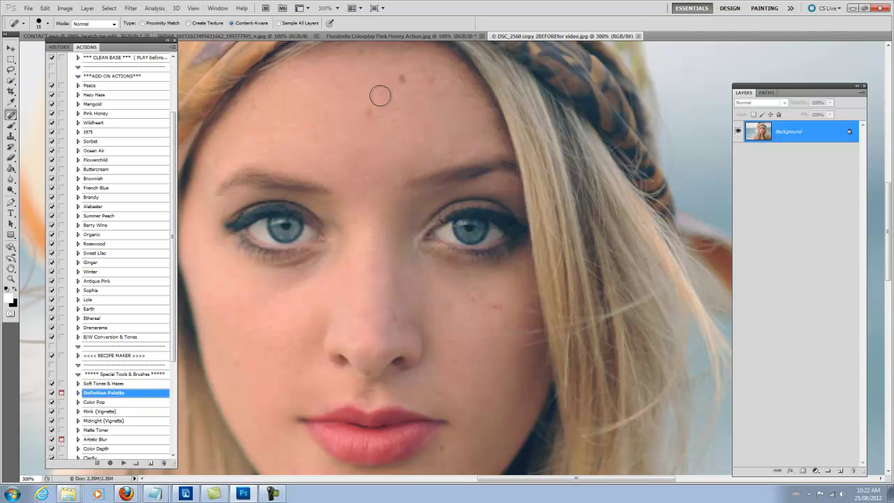
# Duplicate the Background layer as Background copy.
pyautogui.rightClick(831, 134)
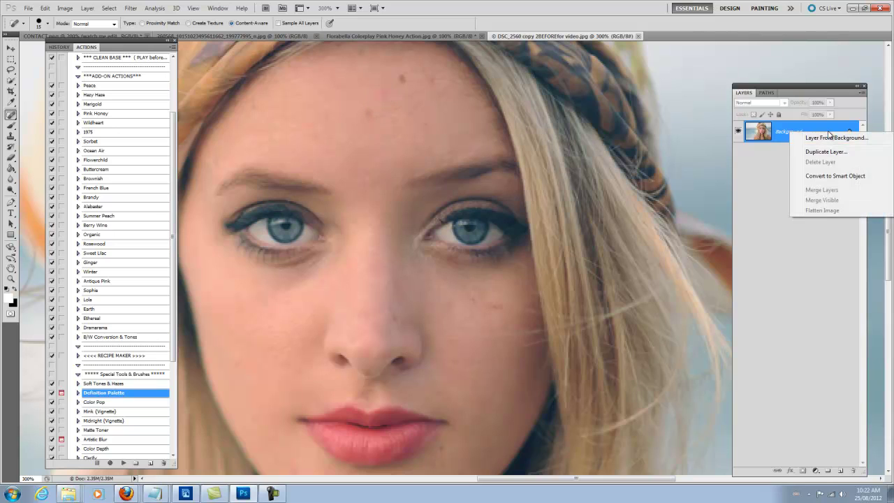
pyautogui.click(831, 157)
pyautogui.click(526, 152)
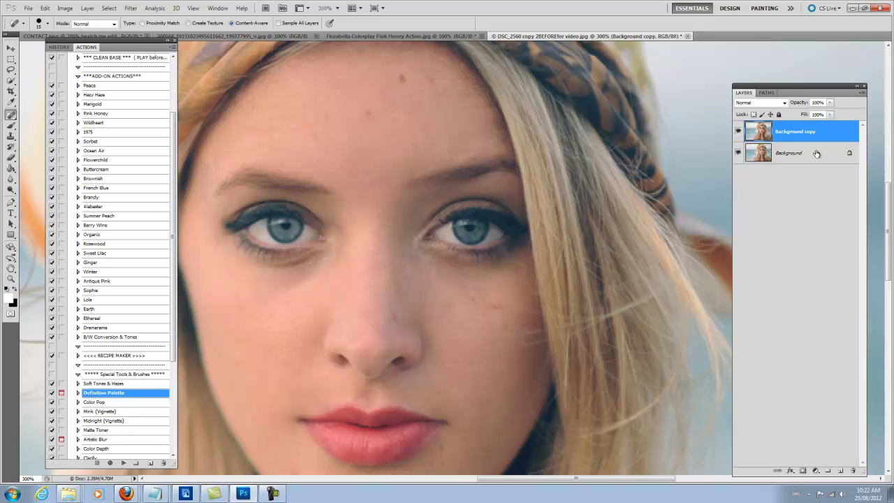
# Heal blemishes on the forehead, left temple and two spots on the chin.
pyautogui.scroll(1, 384, 96)
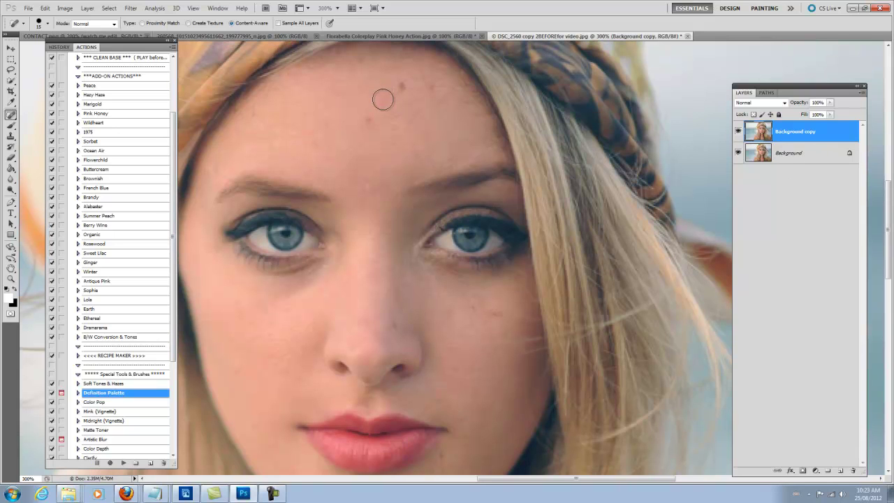
pyautogui.click(383, 100)
pyautogui.scroll(-1, 381, 153)
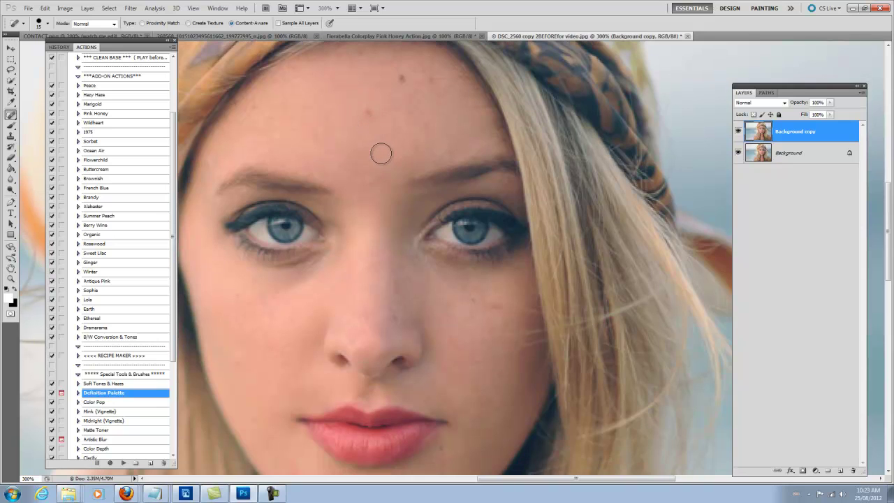
pyautogui.click(215, 164)
pyautogui.scroll(-3, 442, 355)
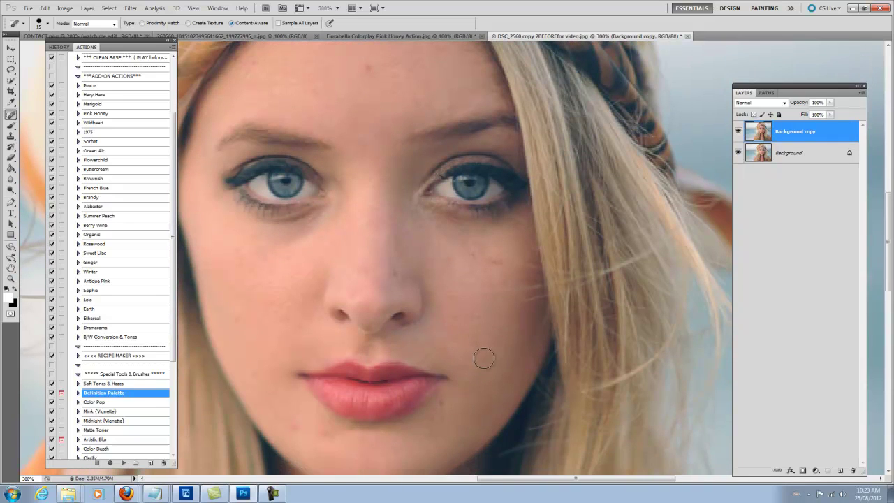
pyautogui.click(322, 428)
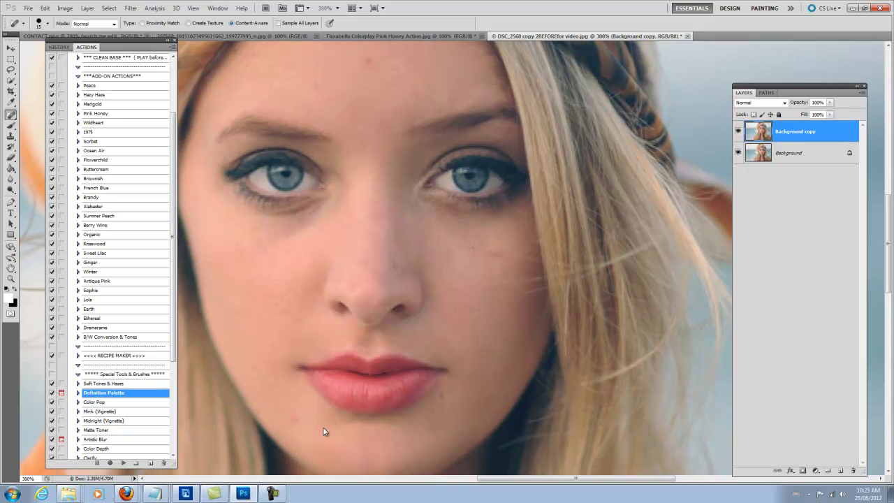
pyautogui.click(294, 419)
pyautogui.scroll(-2, 471, 377)
pyautogui.scroll(5, 470, 382)
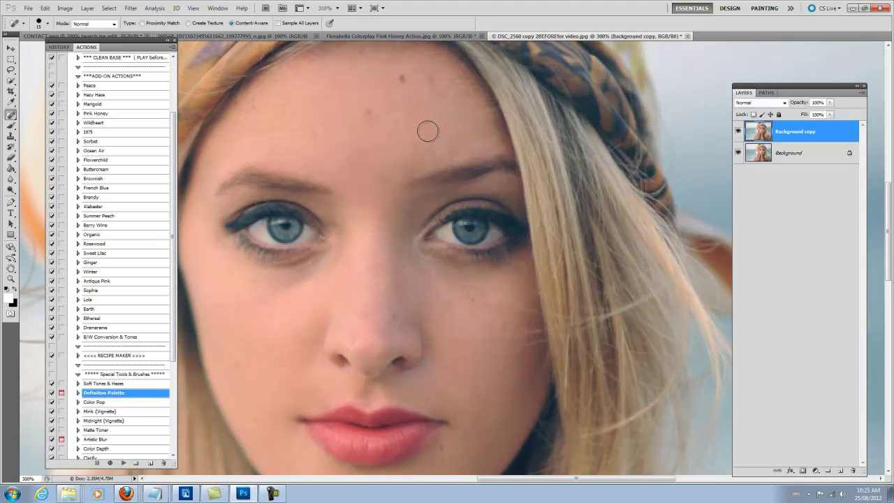
# Heal the remaining forehead spots, including those near the hairline.
pyautogui.click(370, 113)
pyautogui.click(254, 107)
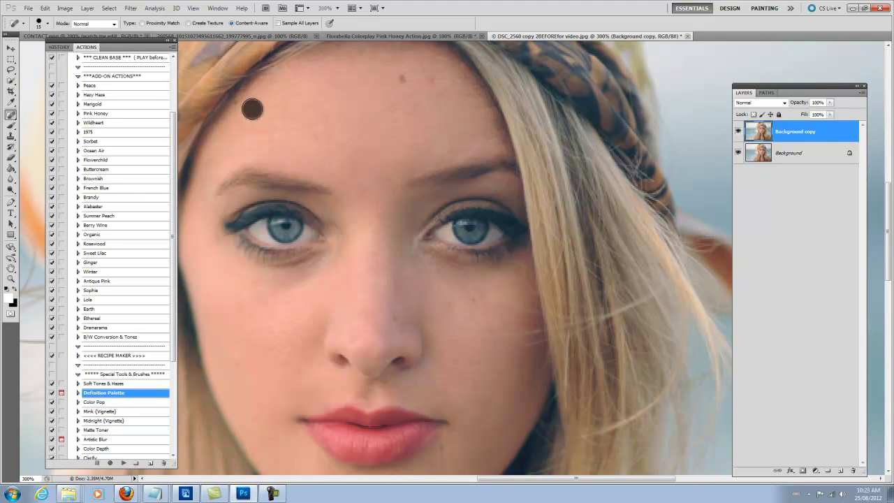
pyautogui.click(395, 110)
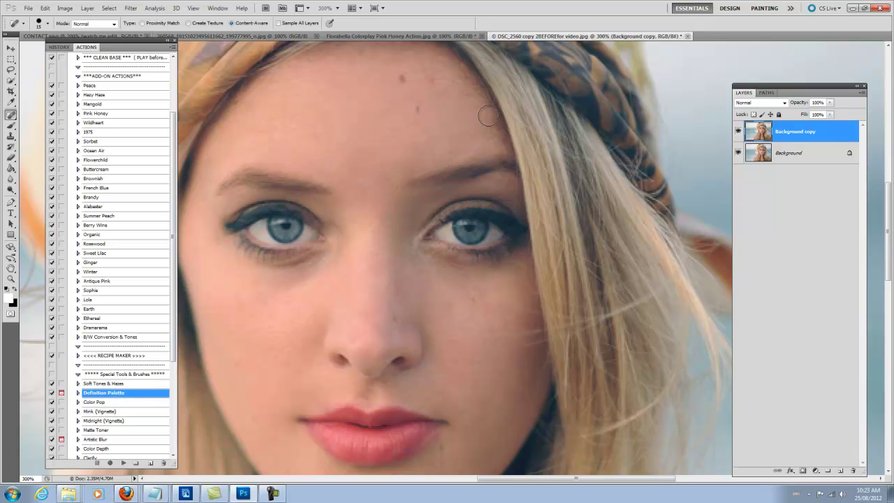
pyautogui.click(424, 110)
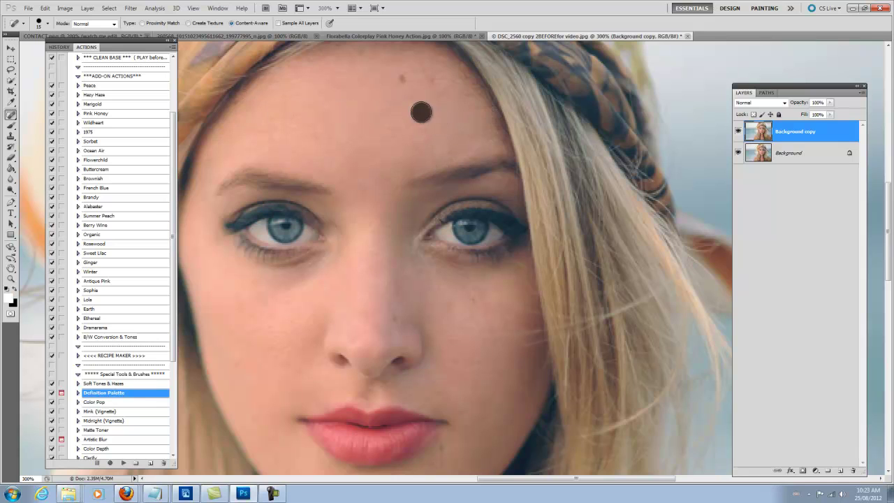
pyautogui.click(447, 82)
pyautogui.scroll(-3, 461, 192)
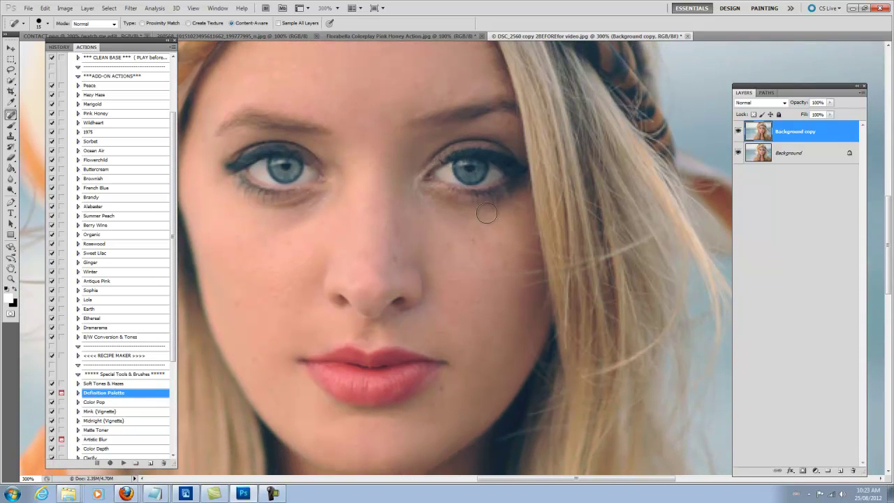
pyautogui.scroll(-1, 459, 276)
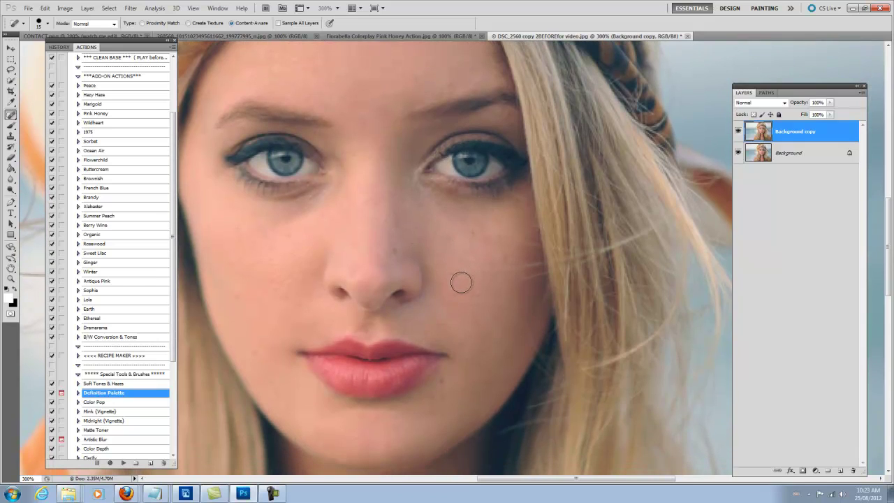
# Choose the Patch Tool and duplicate the retouched layer as Background copy 2.
pyautogui.rightClick(14, 116)
pyautogui.click(45, 137)
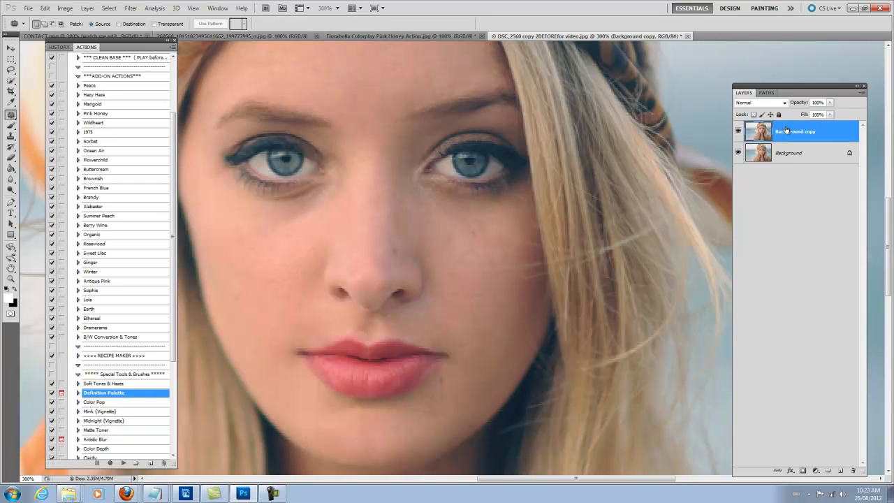
pyautogui.hotkey('ctrl', 'j')
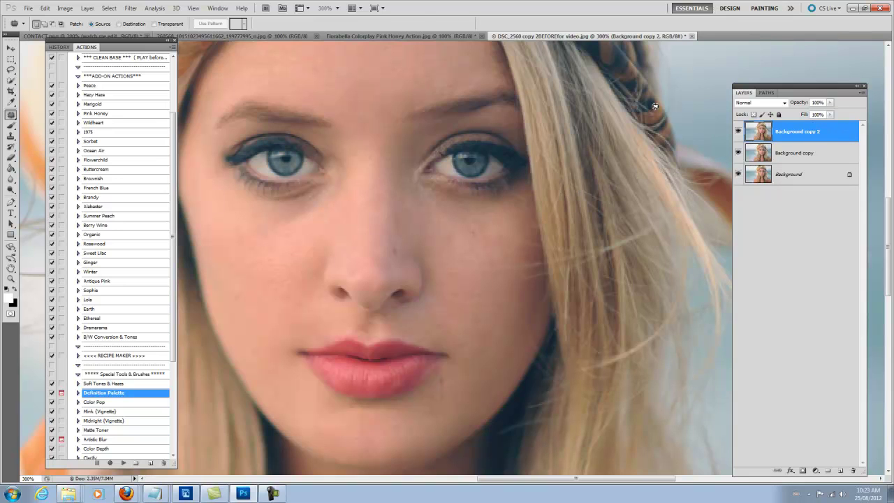
# Reposition the close-up onto the eyes and reselect the Patch Tool.
pyautogui.press('h')
pyautogui.moveTo(594, 119); pyautogui.dragTo(373, 213)
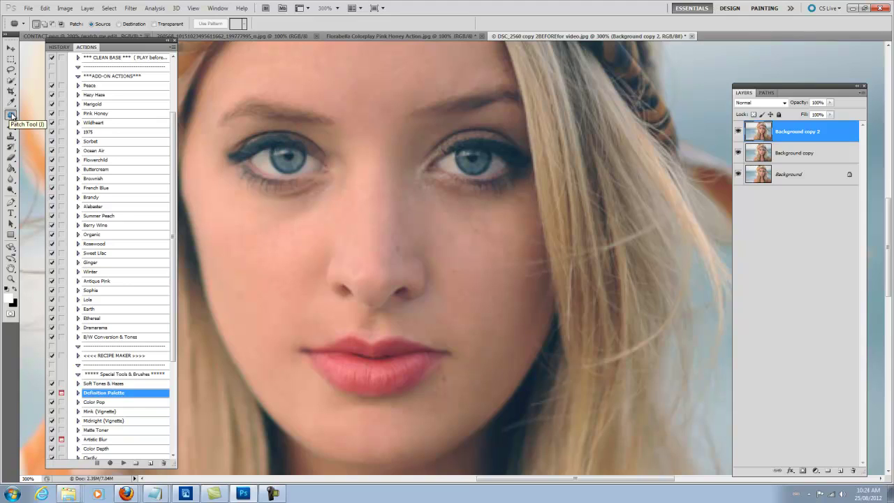
pyautogui.click(12, 116)
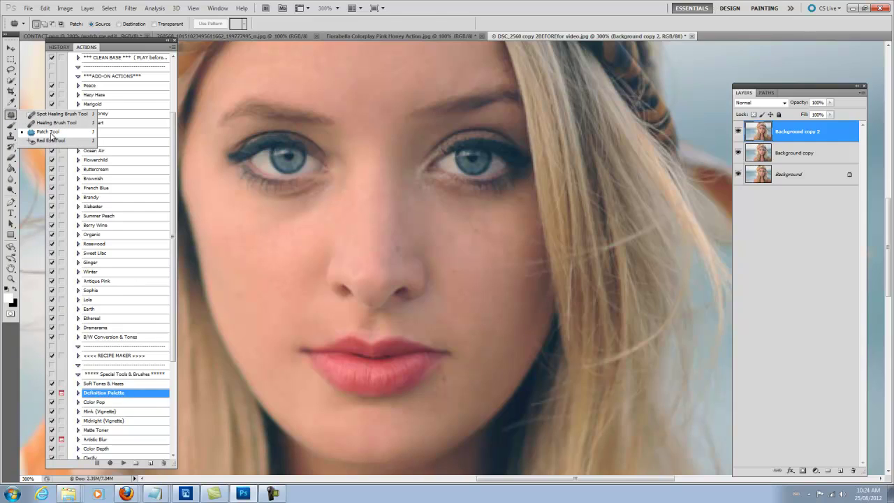
pyautogui.click(43, 132)
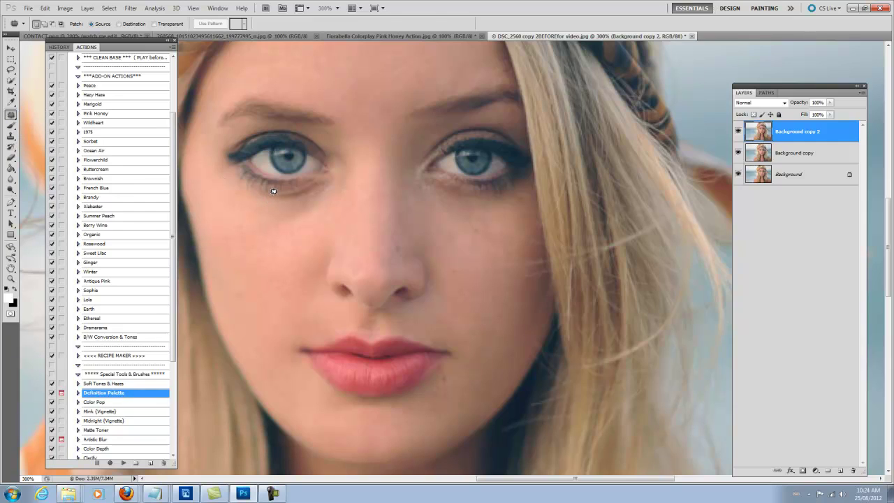
# Patch the shadows under both eyes with nearby cheek skin, deselecting after each.
pyautogui.moveTo(273, 190)
pyautogui.mouseDown()
pyautogui.moveTo(238, 183)
pyautogui.moveTo(237, 198)
pyautogui.moveTo(292, 222)
pyautogui.moveTo(312, 215)
pyautogui.moveTo(331, 180)
pyautogui.moveTo(263, 188)
pyautogui.mouseUp()
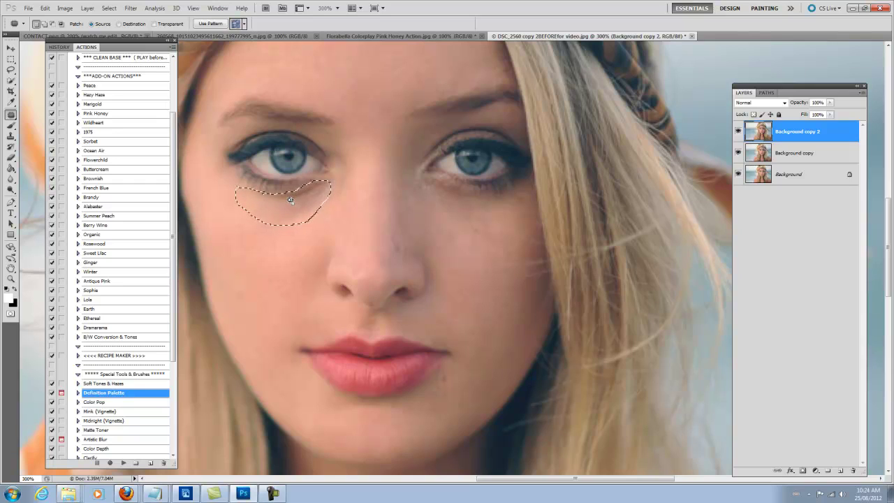
pyautogui.moveTo(290, 200); pyautogui.dragTo(283, 242)
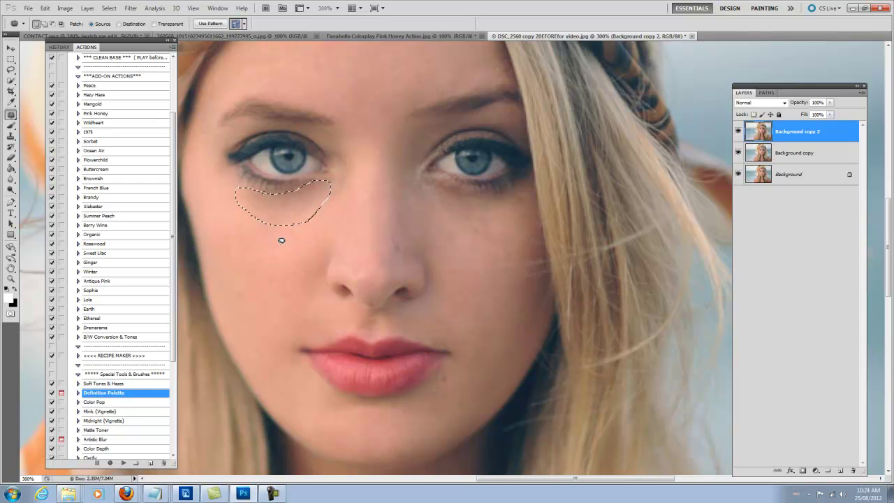
pyautogui.hotkey('ctrl', 'd')
pyautogui.moveTo(491, 216)
pyautogui.mouseDown()
pyautogui.moveTo(483, 192)
pyautogui.moveTo(457, 181)
pyautogui.moveTo(470, 255)
pyautogui.mouseUp()
pyautogui.hotkey('ctrl', 'd')
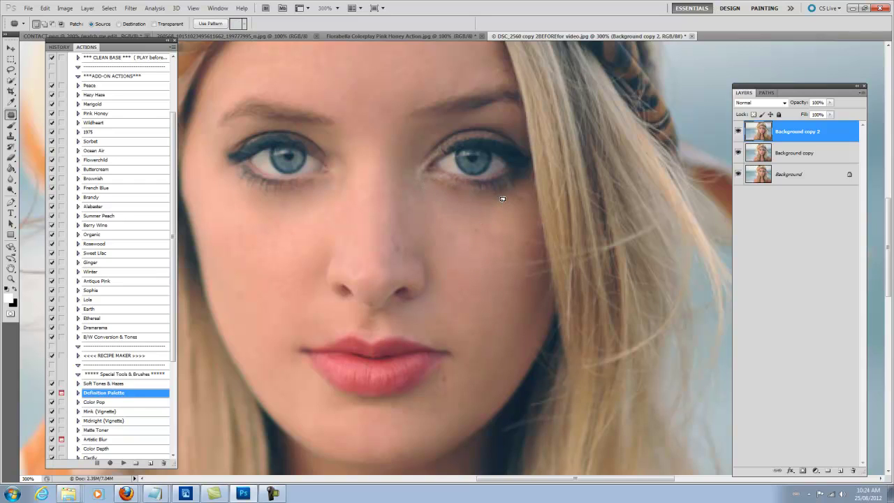
pyautogui.moveTo(482, 190)
pyautogui.mouseDown()
pyautogui.moveTo(453, 181)
pyautogui.moveTo(440, 193)
pyautogui.moveTo(474, 223)
pyautogui.moveTo(498, 206)
pyautogui.moveTo(381, 108)
pyautogui.moveTo(375, 70)
pyautogui.mouseUp()
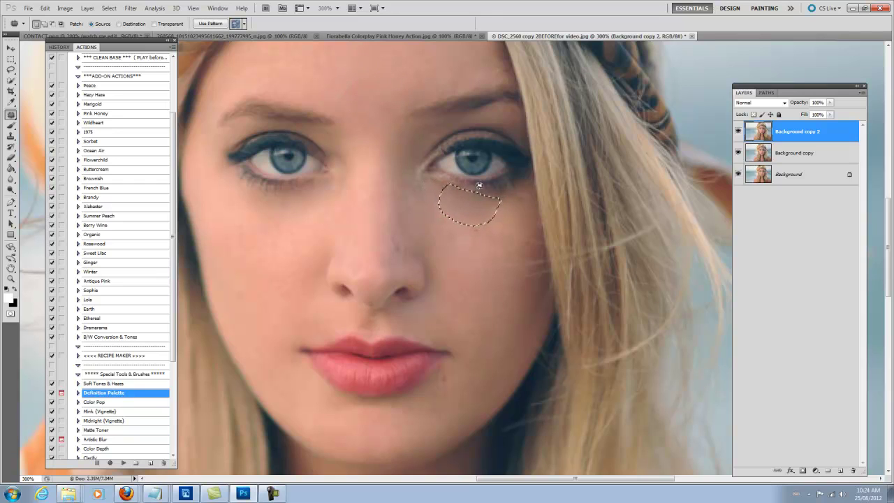
# Deselect, zoom out to the whole photo and toggle Background copy 2 to compare.
pyautogui.click(109, 7)
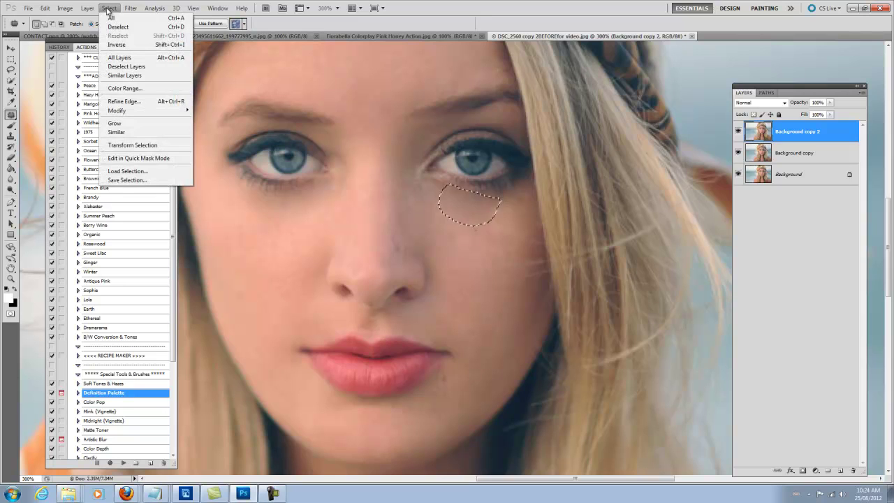
pyautogui.click(119, 26)
pyautogui.hotkey('ctrl', '-')
pyautogui.hotkey('ctrl', '-')
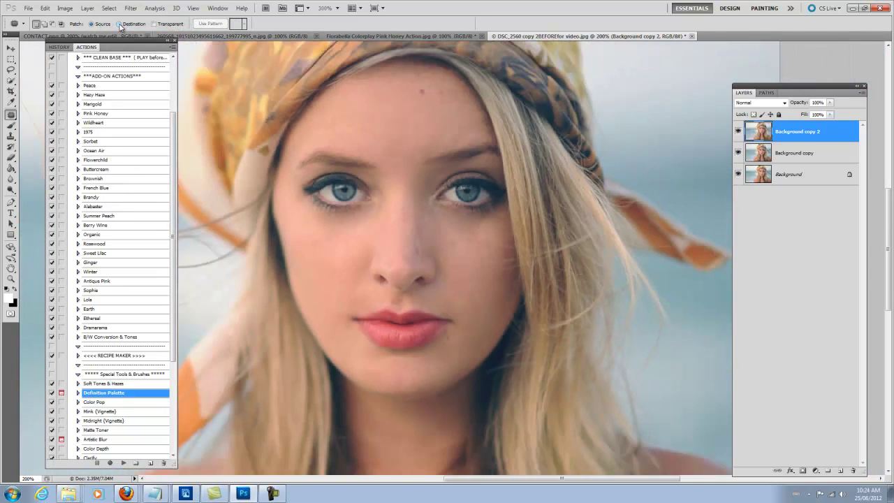
pyautogui.click(737, 132)
pyautogui.click(737, 132)
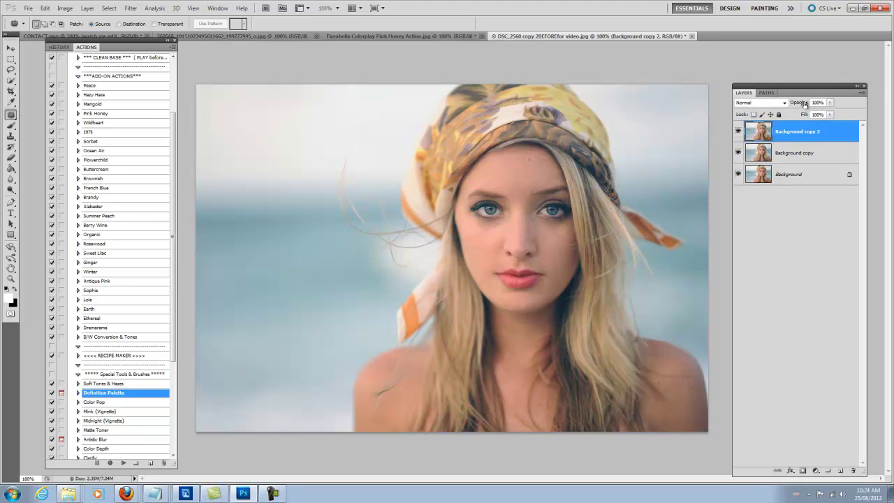
# Reduce Background copy 2 opacity to 69% and flatten the image into one Background layer.
pyautogui.moveTo(803, 103); pyautogui.dragTo(772, 104)
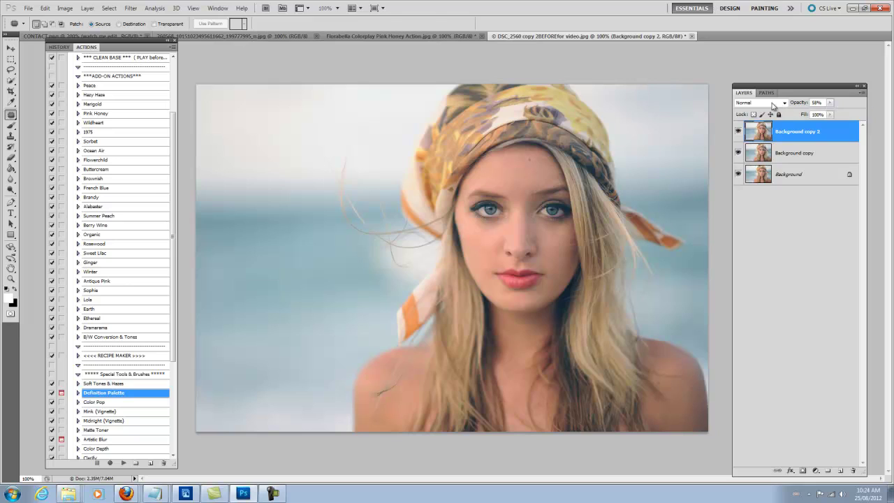
pyautogui.rightClick(806, 174)
pyautogui.click(818, 253)
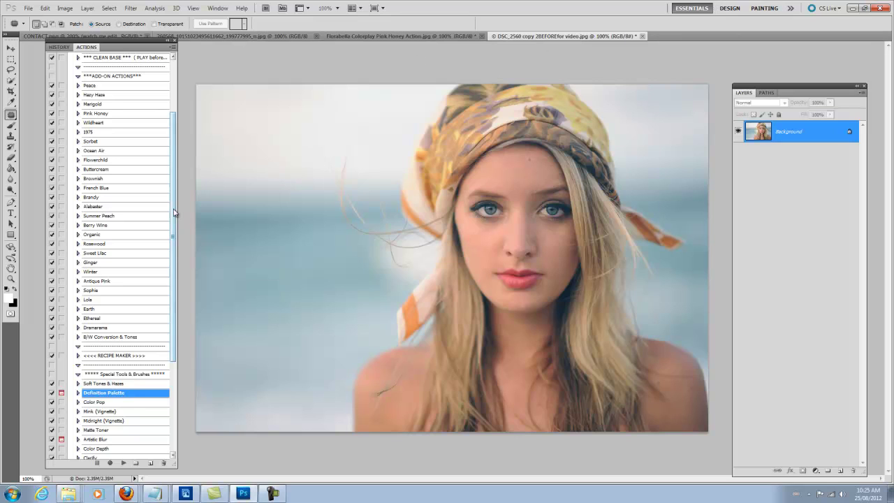
# Run the Florabella CLEAN BASE action from the top of the Actions list.
pyautogui.scroll(1, 175, 200)
pyautogui.moveTo(174, 200); pyautogui.dragTo(180, 149)
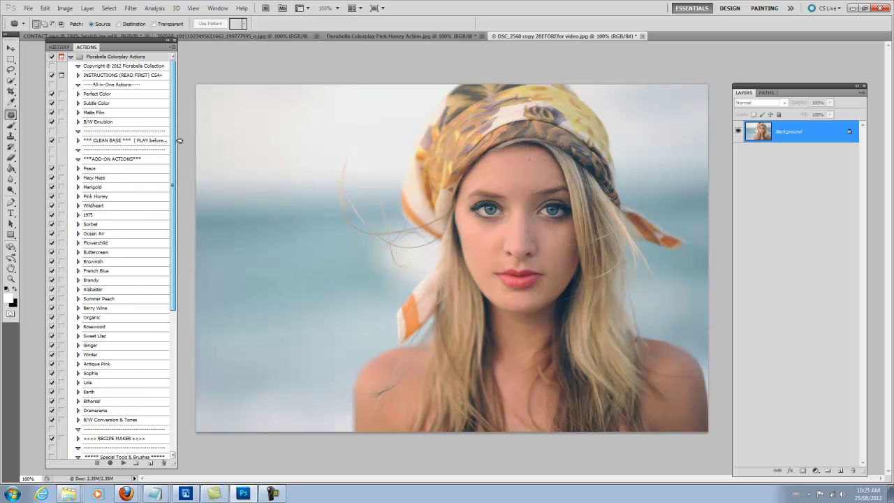
pyautogui.click(146, 143)
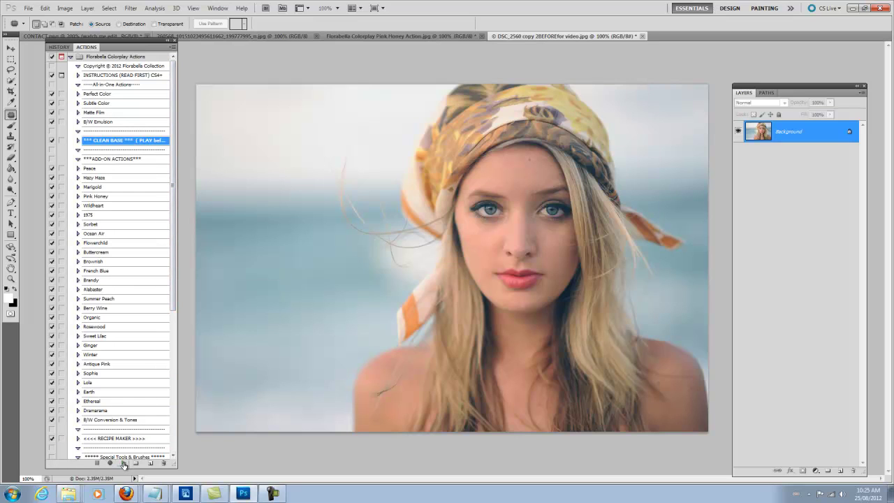
pyautogui.click(123, 463)
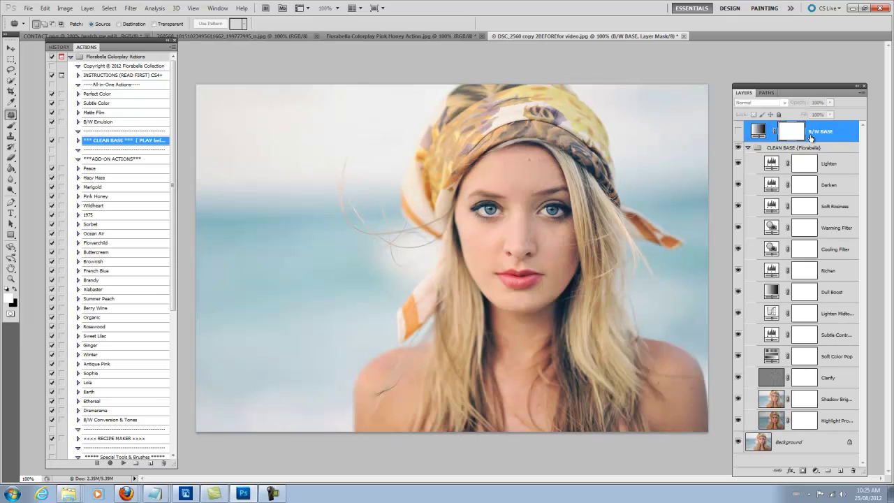
# Collapse the CLEAN BASE group, preview the B/W BASE layer, then hide it again.
pyautogui.click(748, 149)
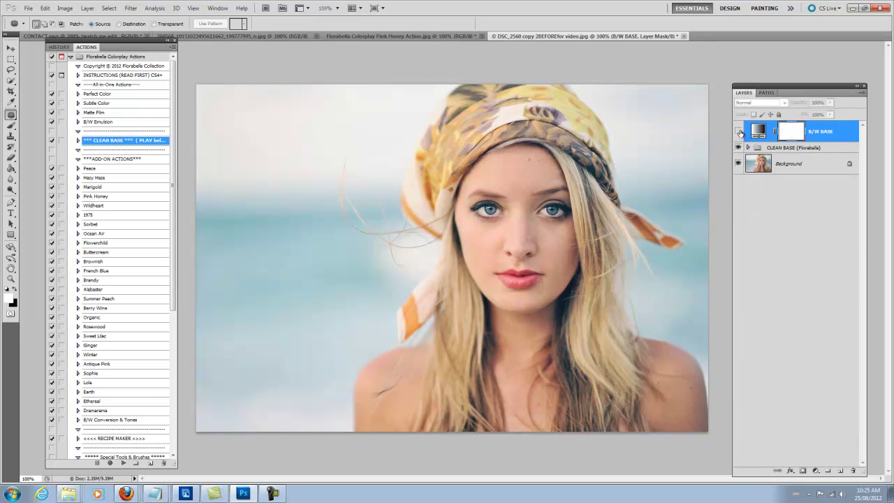
pyautogui.click(739, 131)
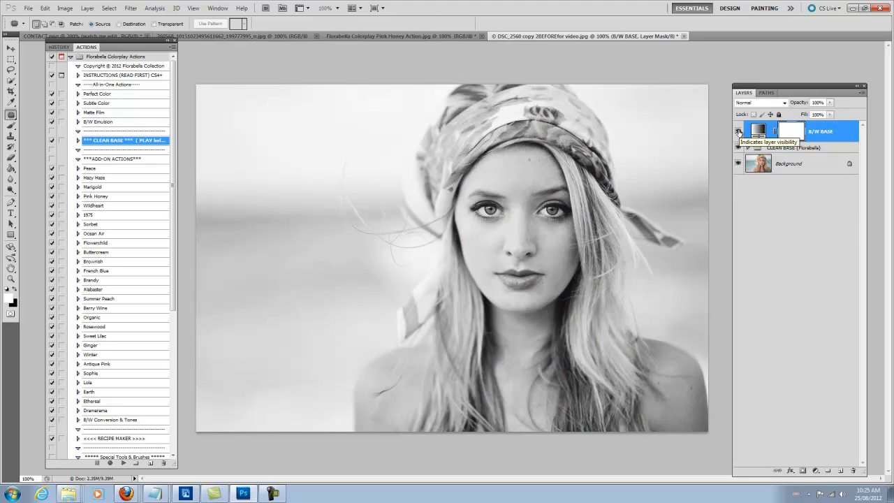
pyautogui.click(739, 132)
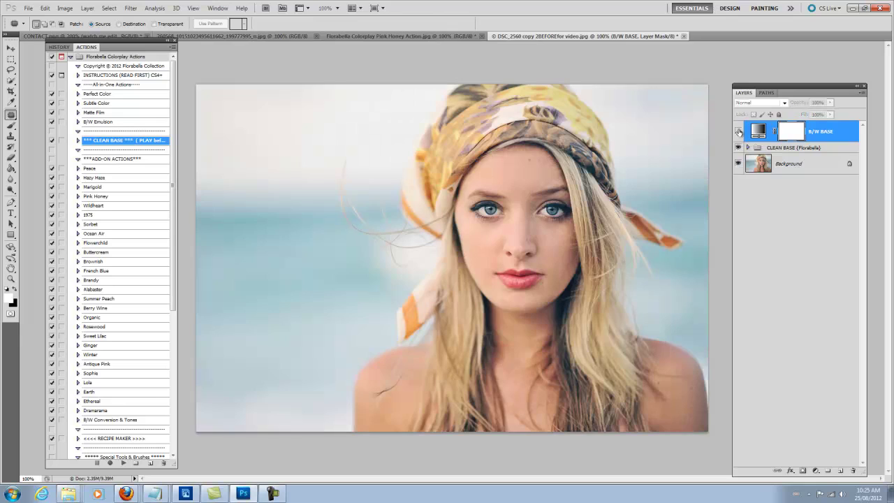
pyautogui.click(792, 148)
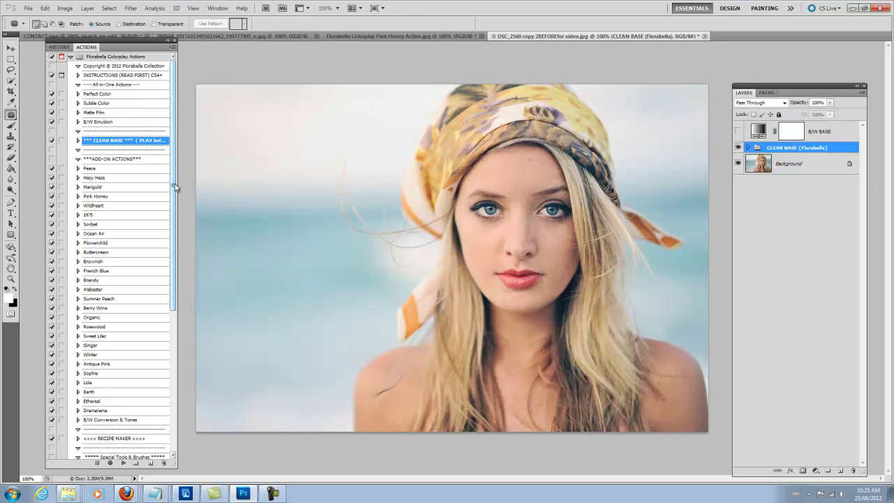
pyautogui.scroll(-2, 175, 187)
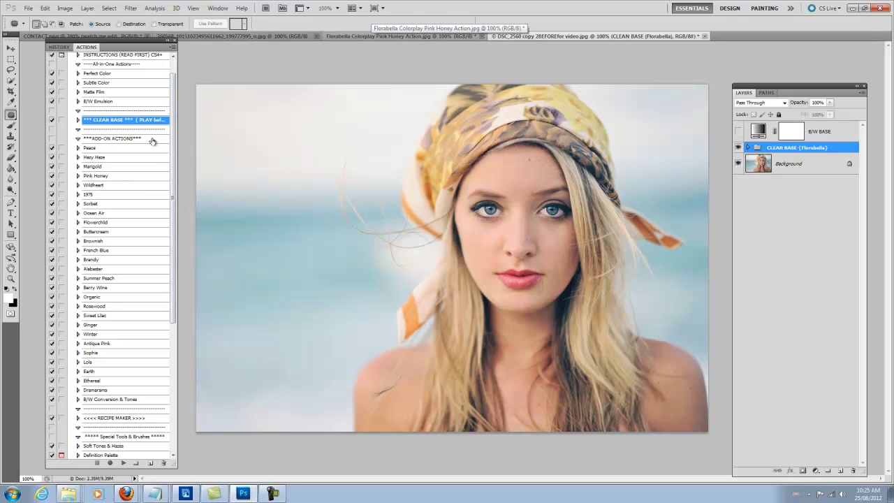
# Run the Pink Honey action, then lower CLEAN BASE opacity to 33% and Pink Honey's to 71%.
pyautogui.click(125, 175)
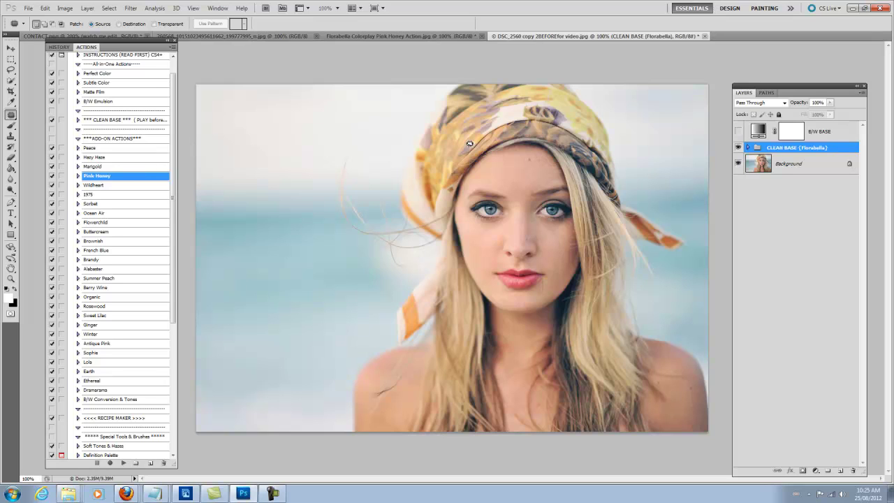
pyautogui.click(123, 462)
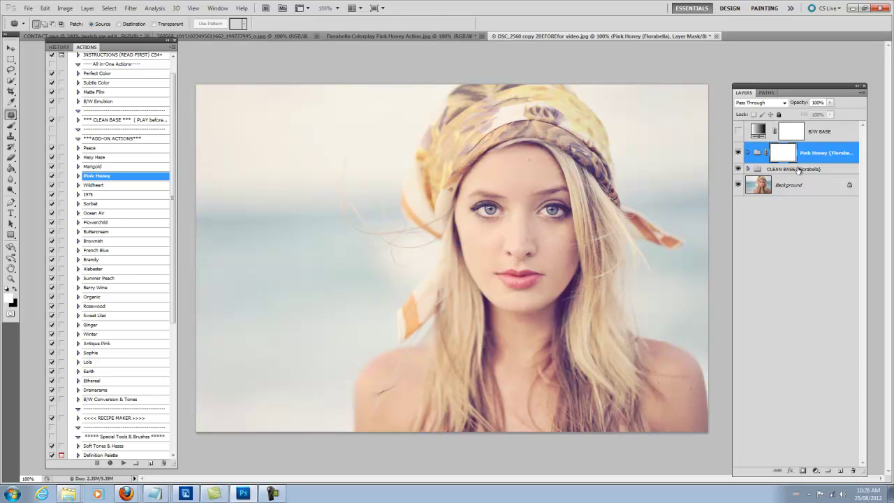
pyautogui.click(799, 170)
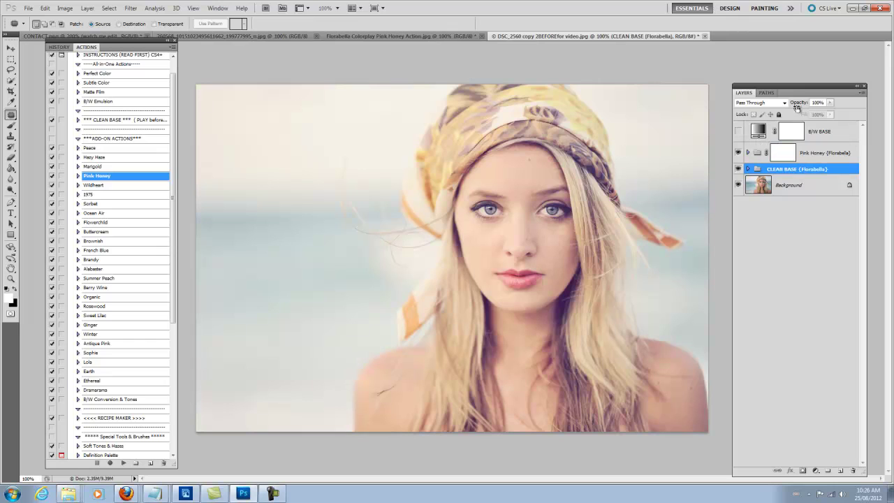
pyautogui.moveTo(800, 104); pyautogui.dragTo(821, 104)
pyautogui.click(817, 153)
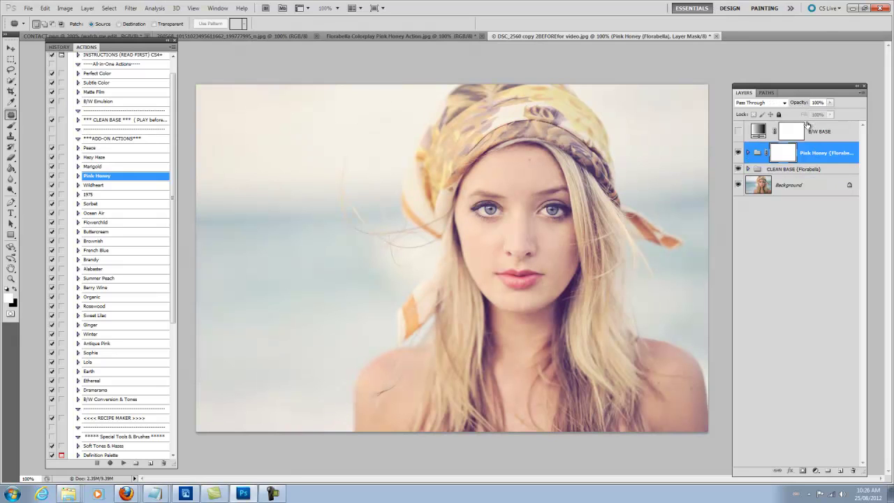
pyautogui.moveTo(803, 105)
pyautogui.mouseDown()
pyautogui.moveTo(787, 103)
pyautogui.moveTo(794, 104)
pyautogui.mouseUp()
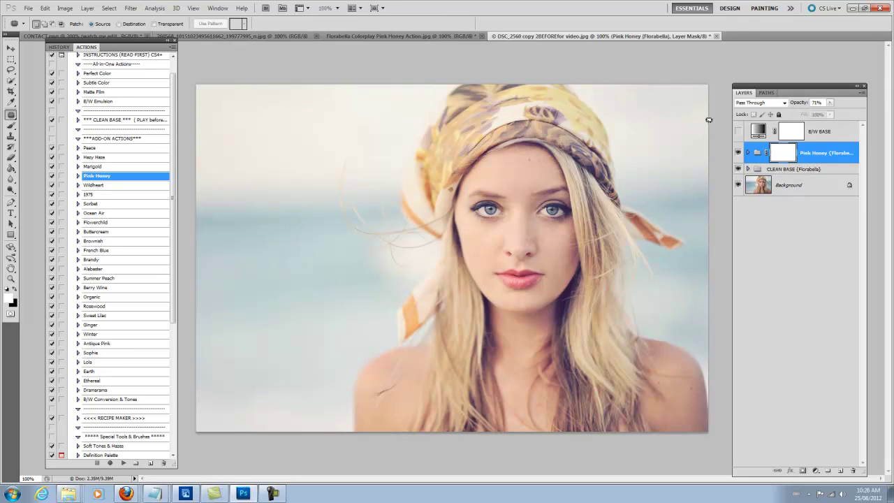
# Run the Blush Brush action above the B/W BASE layer.
pyautogui.click(804, 137)
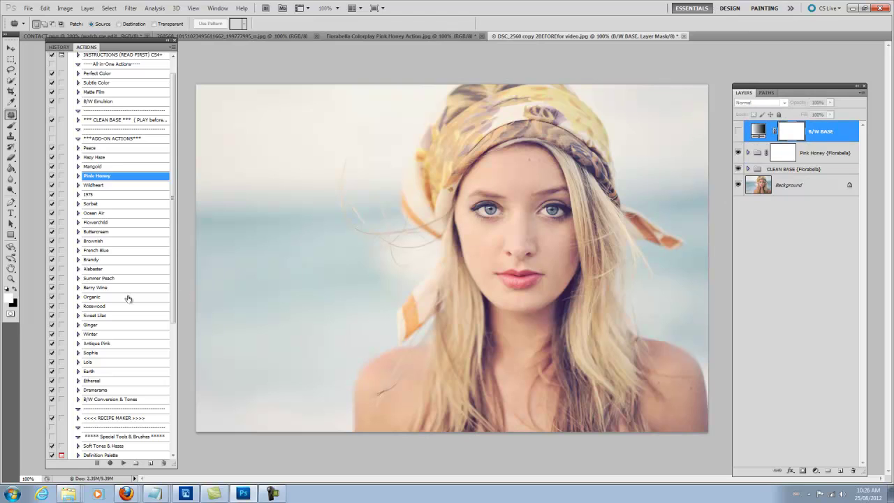
pyautogui.scroll(-1, 149, 318)
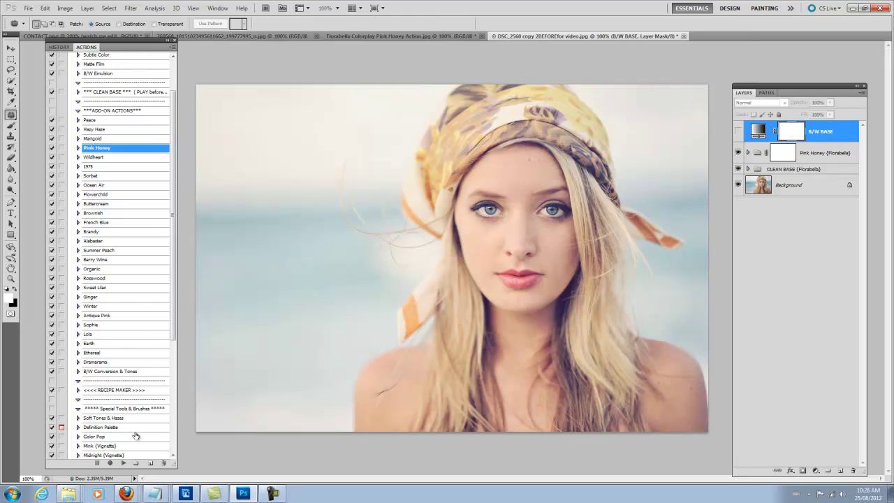
pyautogui.scroll(-6, 136, 422)
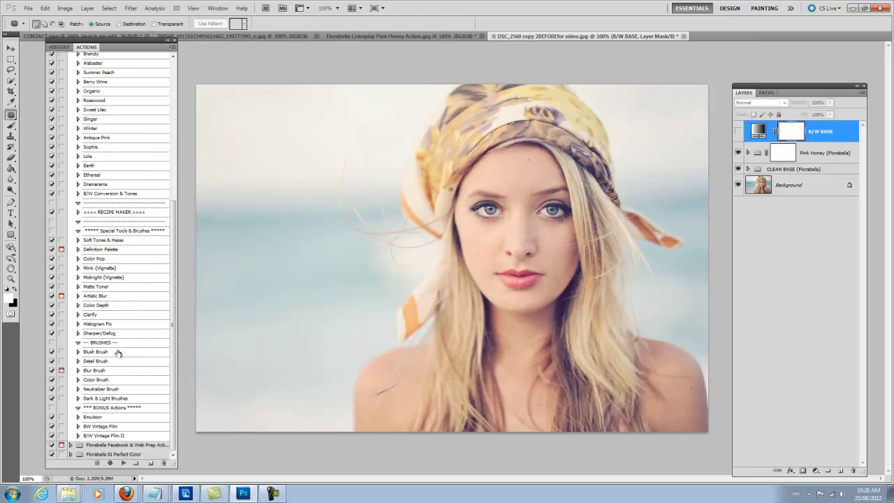
pyautogui.click(119, 353)
pyautogui.click(124, 464)
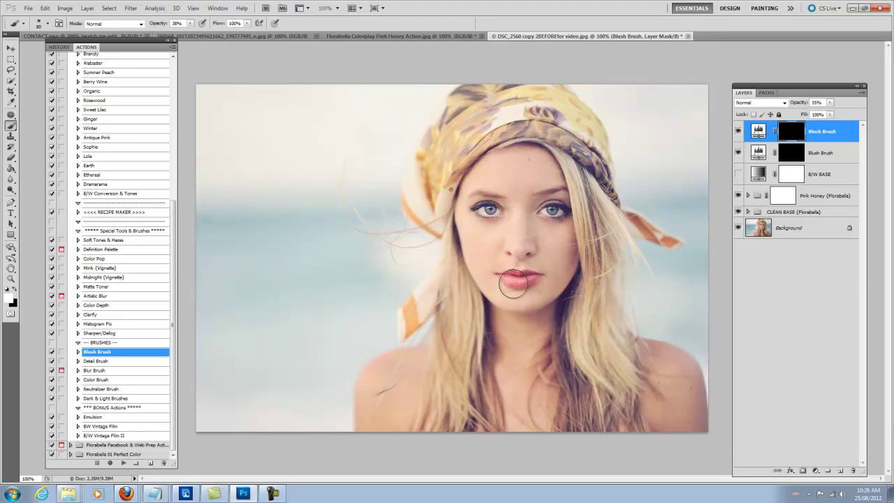
# At 200% zoom, paint blush onto both cheeks with brush opacity 45%.
pyautogui.hotkey('ctrl', '+')
pyautogui.moveTo(530, 481); pyautogui.dragTo(549, 482)
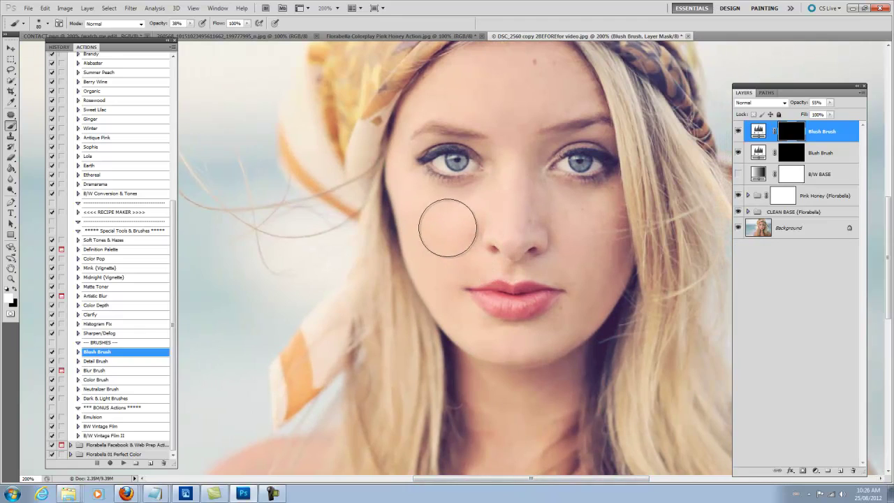
pyautogui.moveTo(156, 26); pyautogui.dragTo(185, 26)
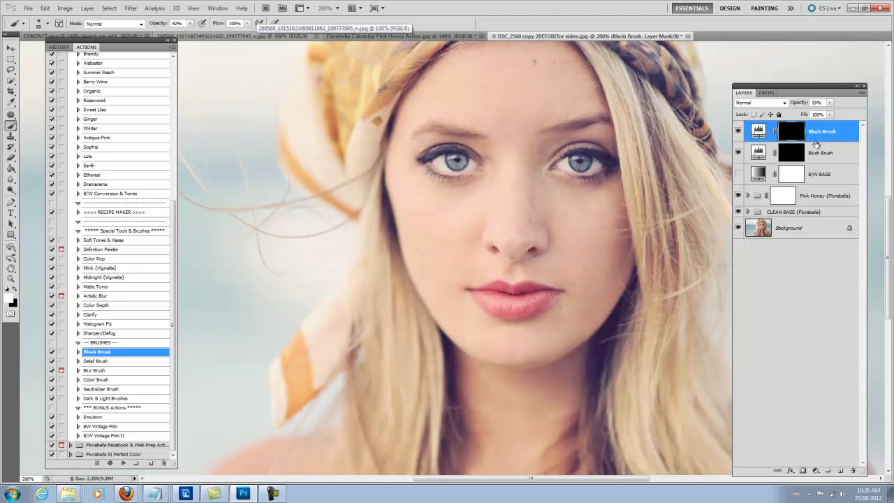
pyautogui.click(439, 230)
pyautogui.moveTo(439, 231); pyautogui.dragTo(435, 230)
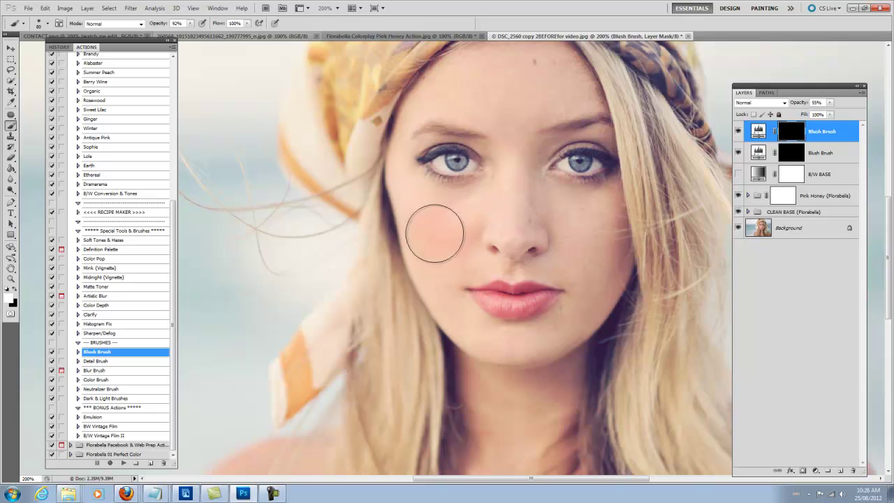
pyautogui.moveTo(591, 233)
pyautogui.mouseDown()
pyautogui.moveTo(598, 219)
pyautogui.moveTo(584, 225)
pyautogui.mouseUp()
pyautogui.moveTo(433, 217)
pyautogui.mouseDown()
pyautogui.moveTo(429, 240)
pyautogui.moveTo(416, 202)
pyautogui.moveTo(441, 225)
pyautogui.mouseUp()
# On the second Blush Brush layer, paint deeper pink onto the lips with a size 20 brush.
pyautogui.click(796, 155)
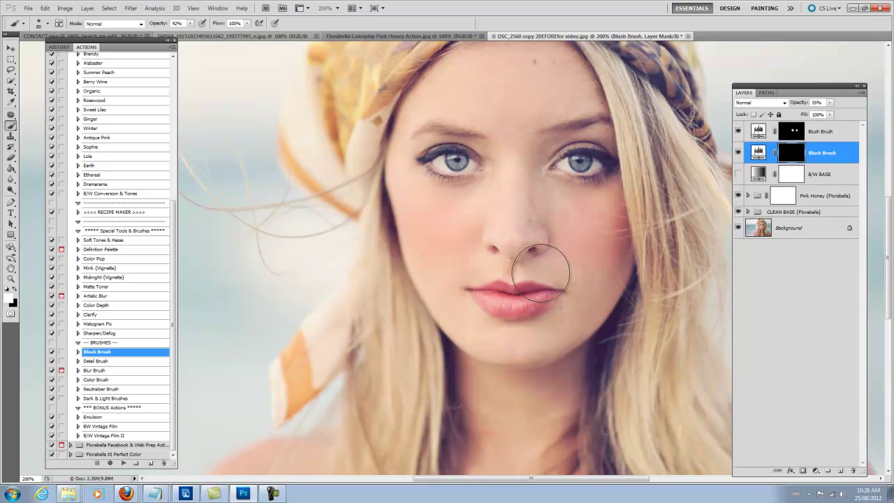
pyautogui.press('[')
pyautogui.press('[')
pyautogui.press('[')
pyautogui.press('[')
pyautogui.press('[')
pyautogui.press('[')
pyautogui.moveTo(488, 299)
pyautogui.mouseDown()
pyautogui.moveTo(510, 313)
pyautogui.moveTo(546, 304)
pyautogui.moveTo(527, 285)
pyautogui.moveTo(474, 293)
pyautogui.moveTo(547, 305)
pyautogui.mouseUp()
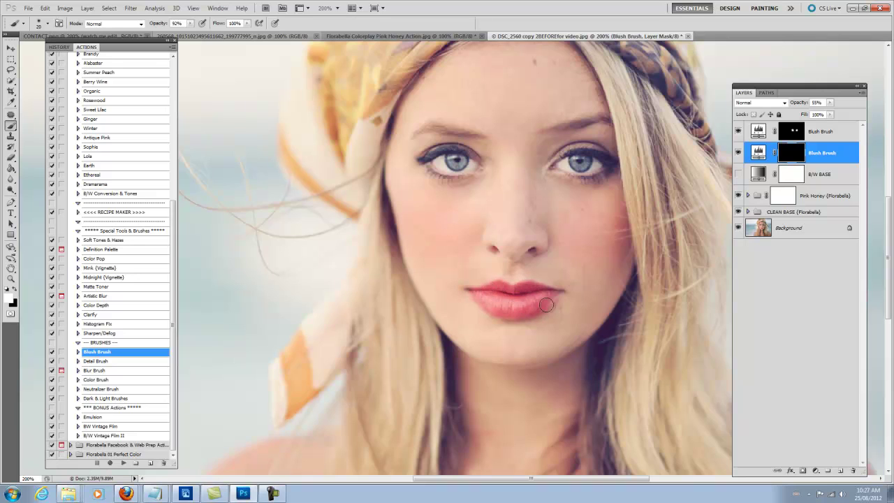
pyautogui.hotkey('ctrl', '-')
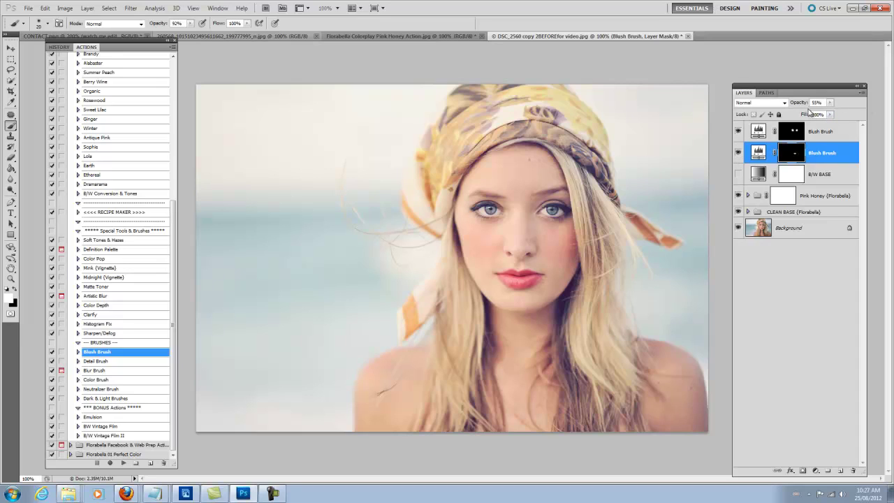
# Lower the top Blush Brush layer's opacity to 49% to soften the lip colour.
pyautogui.moveTo(807, 103)
pyautogui.mouseDown()
pyautogui.moveTo(720, 93)
pyautogui.moveTo(751, 98)
pyautogui.mouseUp()
pyautogui.click(821, 134)
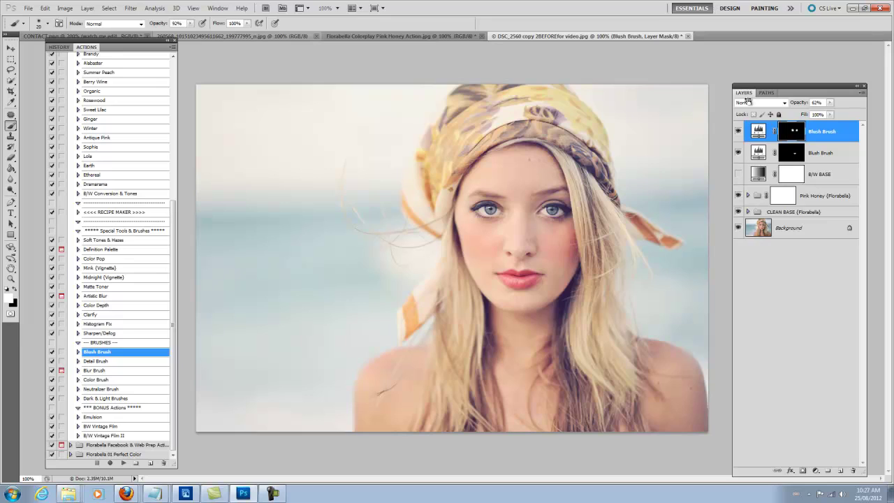
pyautogui.moveTo(746, 102); pyautogui.dragTo(741, 103)
# Nudge the Soft Rosiness layer's opacity in the CLEAN BASE group slightly higher.
pyautogui.click(748, 211)
pyautogui.click(832, 236)
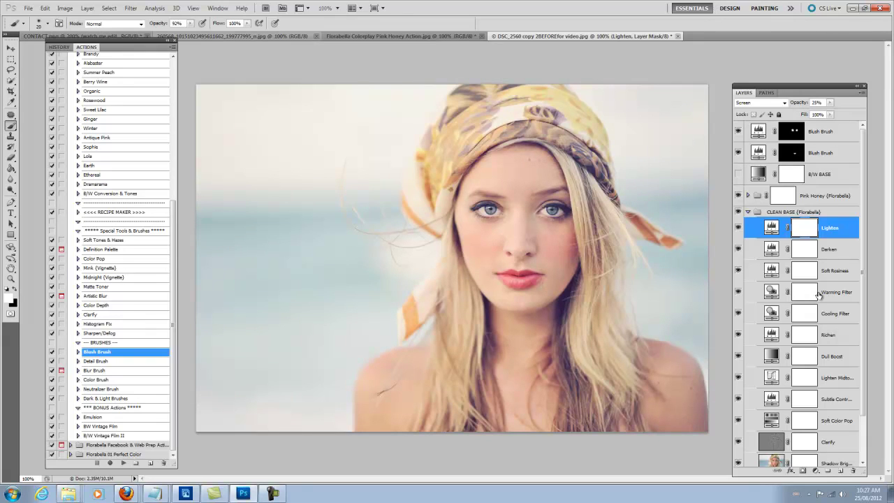
pyautogui.click(833, 273)
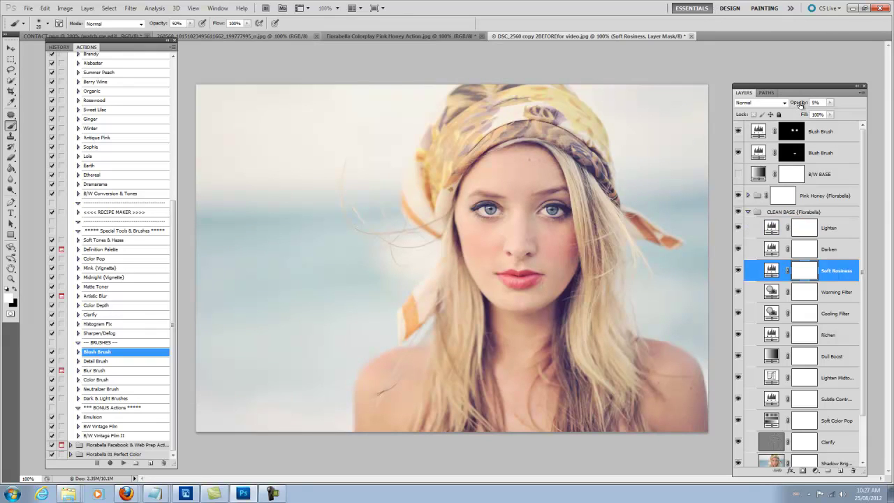
pyautogui.moveTo(801, 103); pyautogui.dragTo(803, 103)
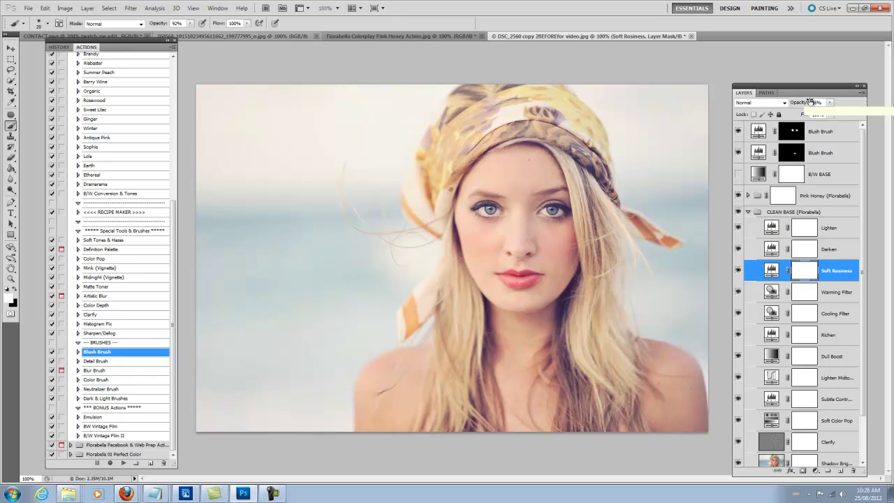
# Collapse CLEAN BASE and toggle the graded look off and on to compare with the original.
pyautogui.click(748, 211)
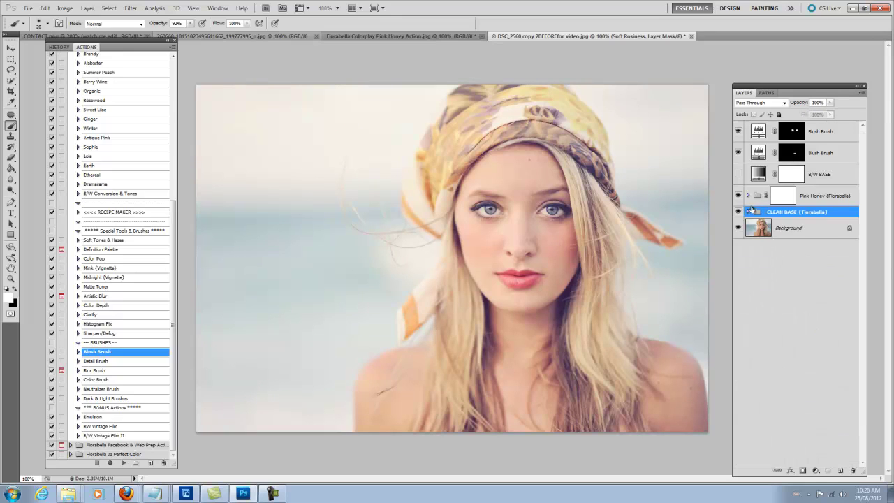
pyautogui.rightClick(799, 227)
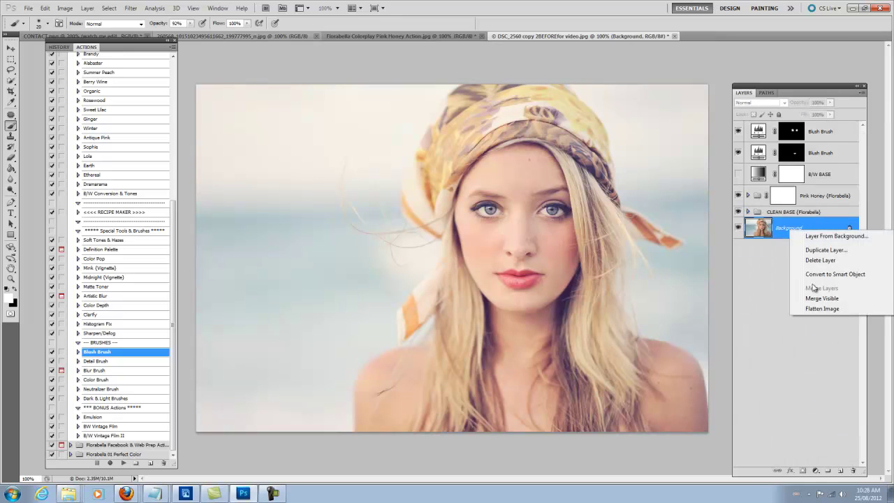
pyautogui.click(818, 311)
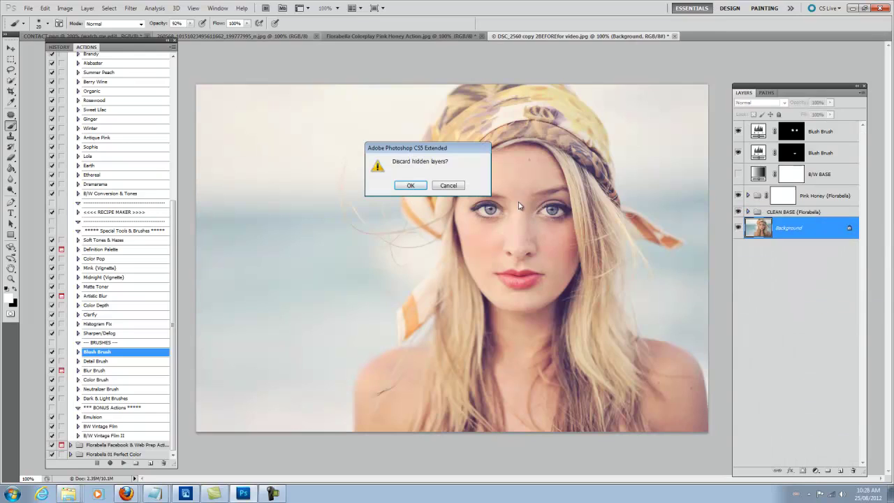
pyautogui.click(442, 186)
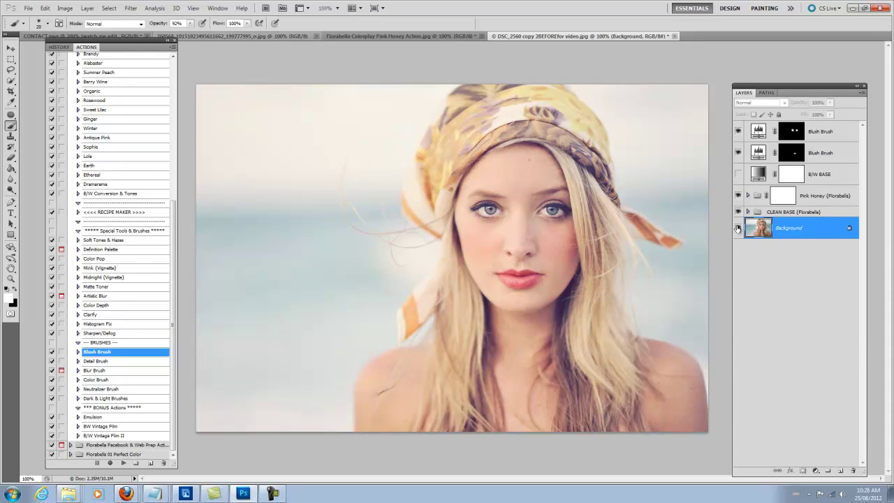
pyautogui.keyDown('alt'); pyautogui.click(738, 228); pyautogui.keyUp('alt')
pyautogui.keyDown('alt'); pyautogui.click(738, 228); pyautogui.keyUp('alt')
# Flatten the image into one Background layer, discarding the hidden layers.
pyautogui.rightClick(777, 231)
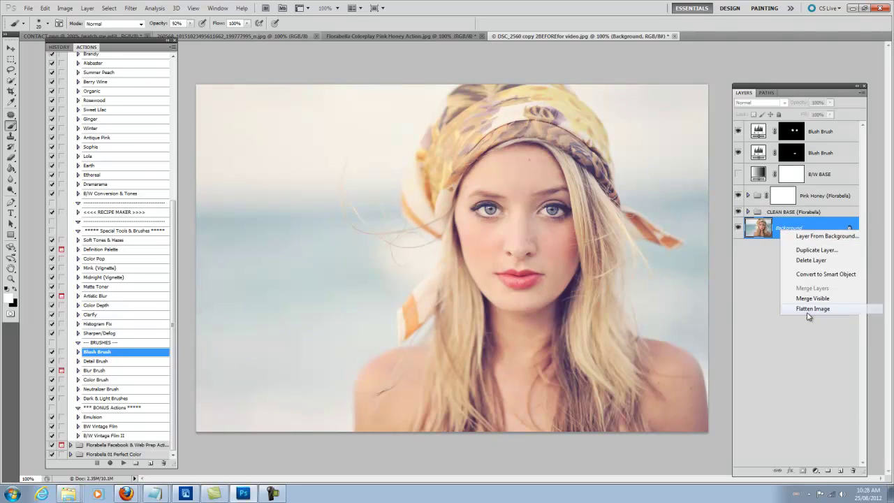
pyautogui.click(808, 313)
pyautogui.click(407, 185)
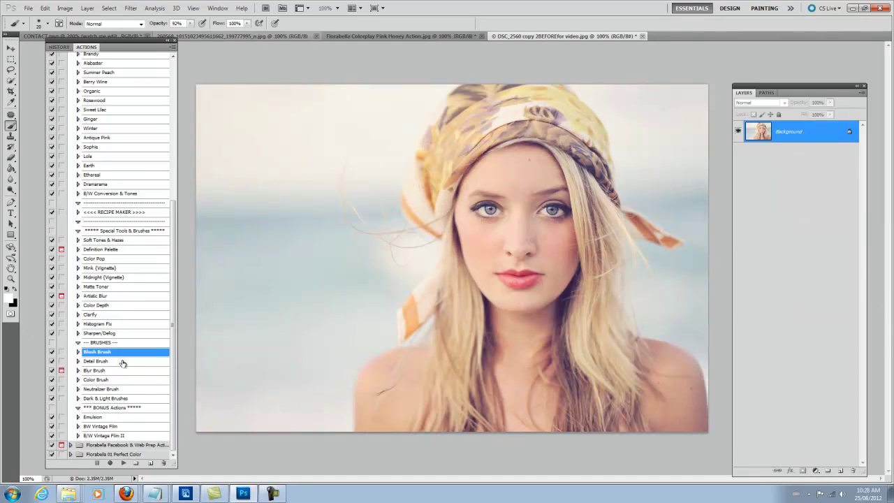
# Run the Detail Brush action and, at 200% zoom, darken the upper and lower lashes.
pyautogui.click(122, 361)
pyautogui.click(123, 462)
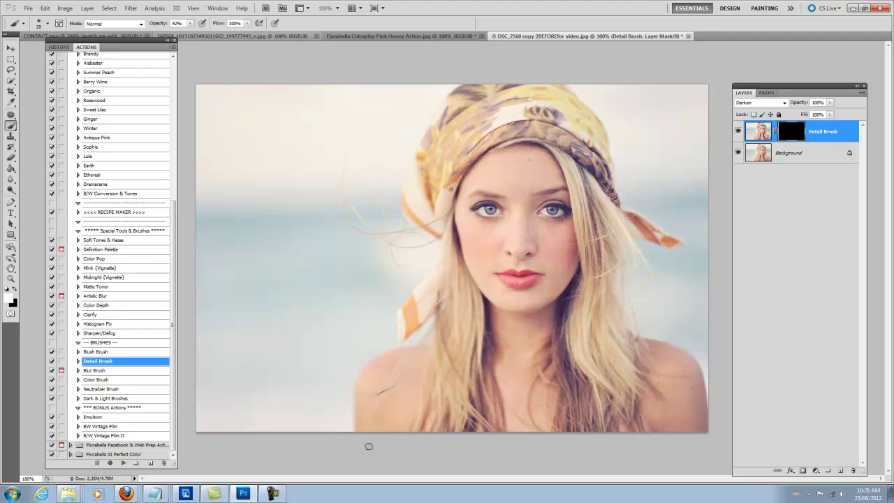
pyautogui.hotkey('ctrl', '+')
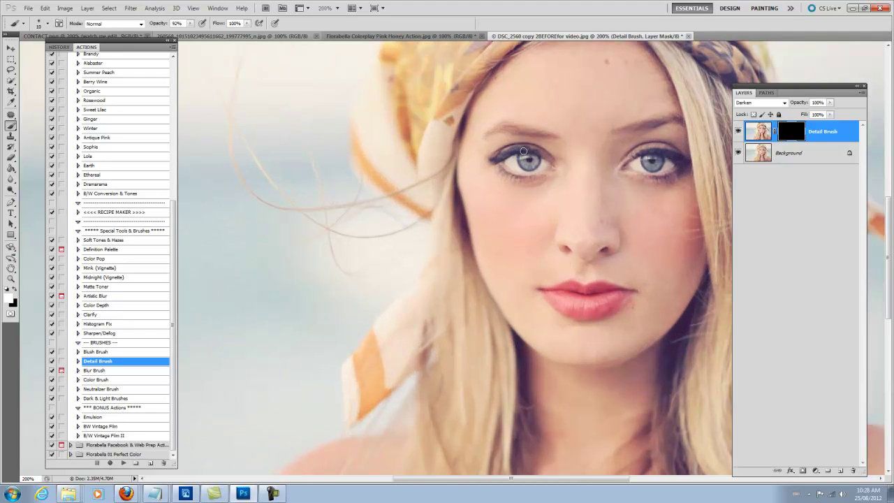
pyautogui.moveTo(523, 150)
pyautogui.mouseDown()
pyautogui.moveTo(492, 163)
pyautogui.moveTo(525, 149)
pyautogui.mouseUp()
pyautogui.moveTo(682, 165)
pyautogui.mouseDown()
pyautogui.moveTo(658, 154)
pyautogui.moveTo(682, 166)
pyautogui.moveTo(642, 175)
pyautogui.mouseUp()
pyautogui.moveTo(537, 175)
pyautogui.mouseDown()
pyautogui.moveTo(500, 169)
pyautogui.moveTo(527, 179)
pyautogui.mouseUp()
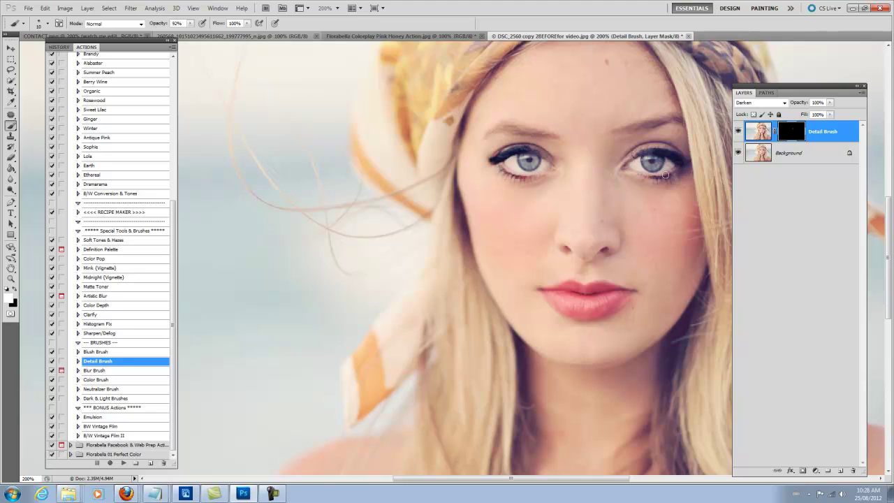
# Lower the Detail Brush layer to 15% opacity, compare it, and run the Color Brush action.
pyautogui.moveTo(801, 105); pyautogui.dragTo(716, 101)
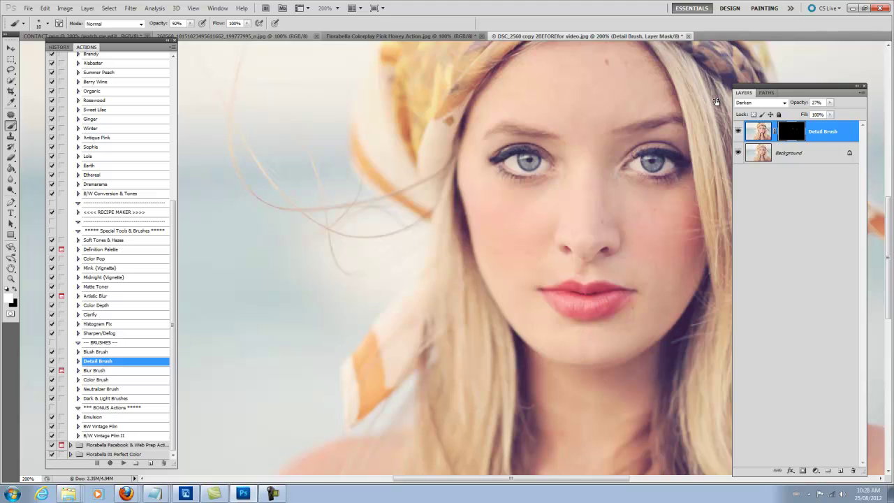
pyautogui.hotkey('ctrl', '-')
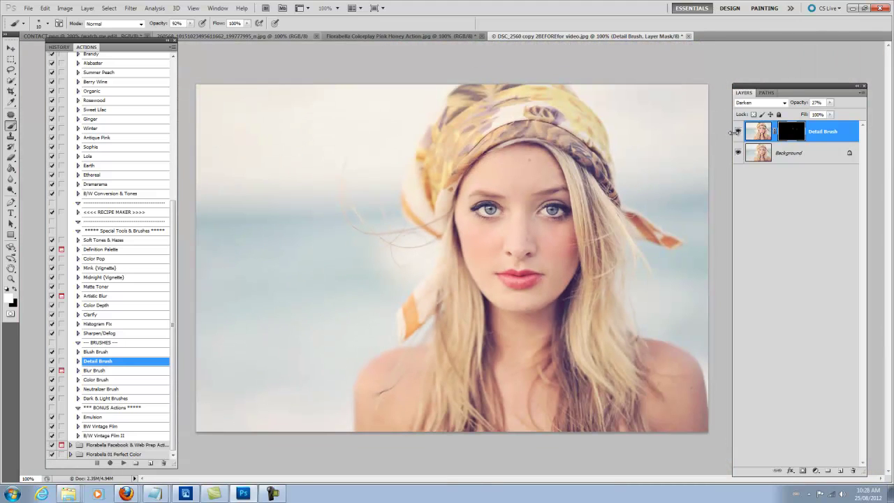
pyautogui.click(739, 132)
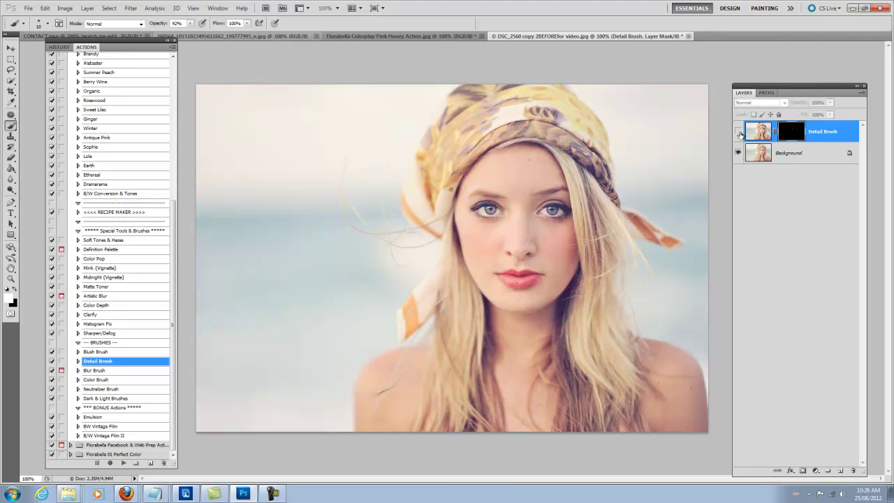
pyautogui.click(738, 132)
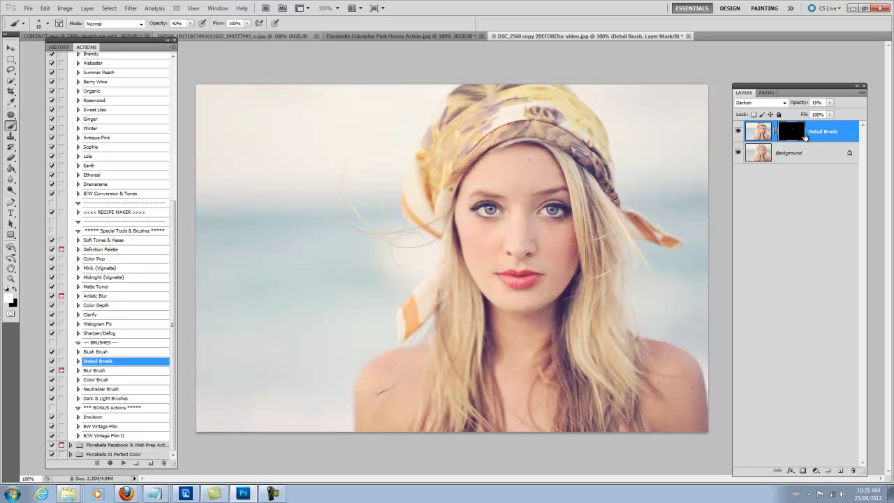
pyautogui.click(132, 379)
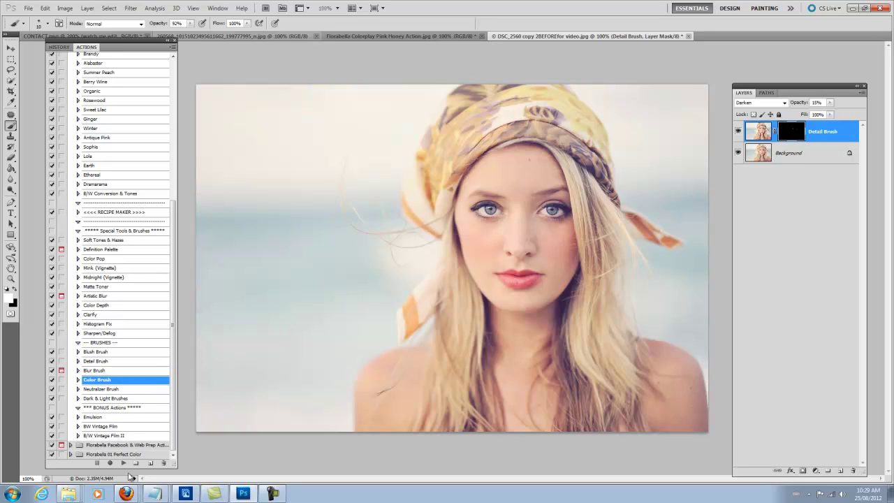
pyautogui.click(124, 463)
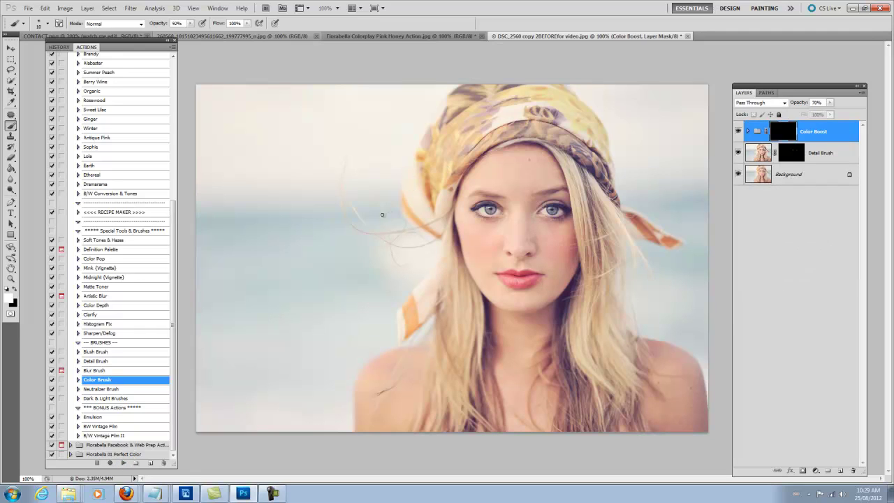
# With a 300 brush, paint the Color Boost over both ocean sides and the headscarf at 100%.
pyautogui.press(']')
pyautogui.press(']')
pyautogui.press(']')
pyautogui.press(']')
pyautogui.press(']')
pyautogui.press(']')
pyautogui.press(']')
pyautogui.press(']')
pyautogui.press(']')
pyautogui.press(']')
pyautogui.press(']')
pyautogui.press(']')
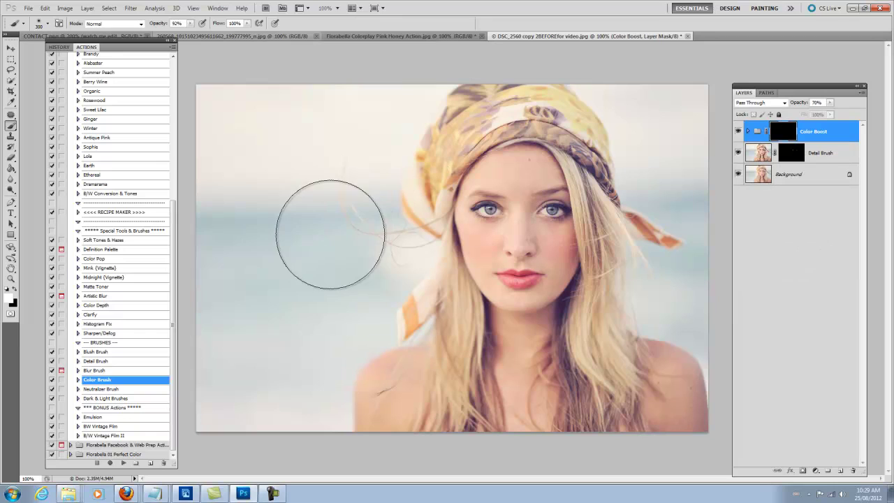
pyautogui.moveTo(199, 285); pyautogui.dragTo(283, 274)
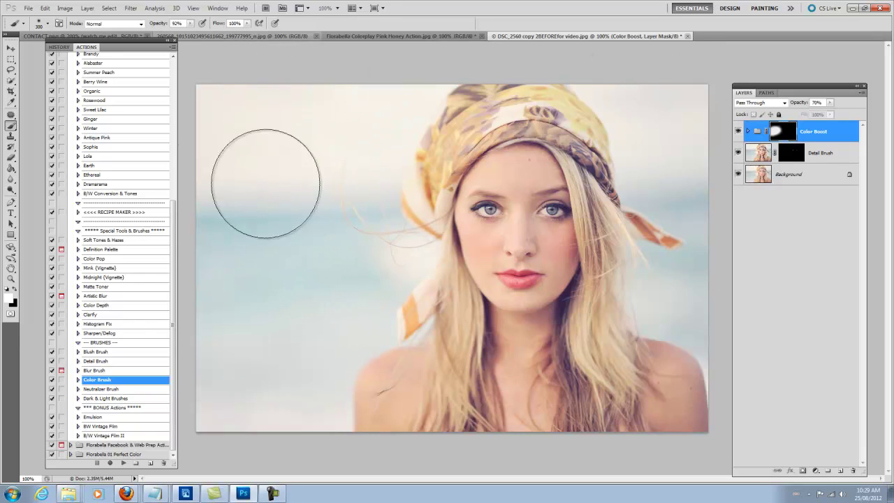
pyautogui.moveTo(711, 272)
pyautogui.mouseDown()
pyautogui.moveTo(689, 282)
pyautogui.moveTo(678, 249)
pyautogui.mouseUp()
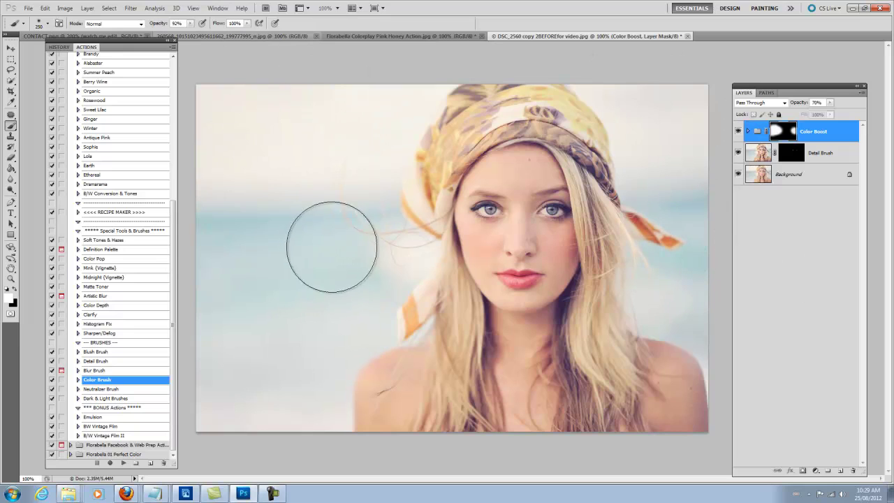
pyautogui.moveTo(799, 104); pyautogui.dragTo(813, 107)
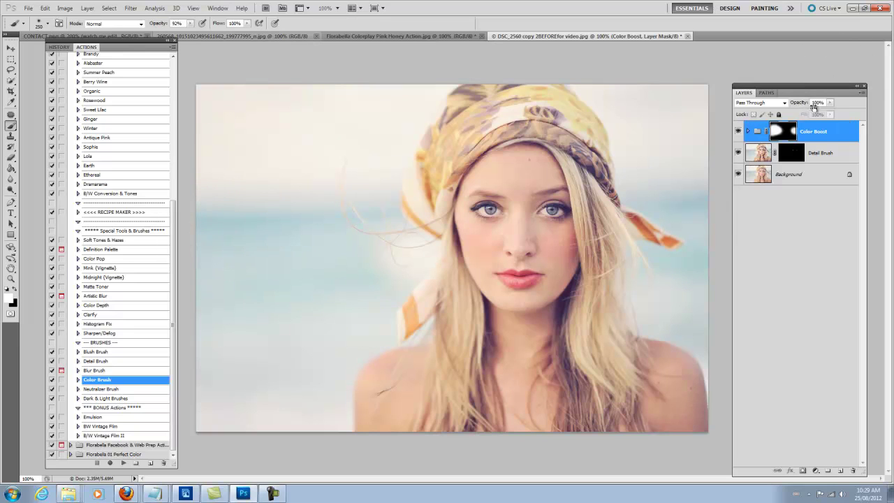
pyautogui.moveTo(558, 91)
pyautogui.mouseDown()
pyautogui.moveTo(429, 116)
pyautogui.moveTo(513, 110)
pyautogui.moveTo(458, 145)
pyautogui.moveTo(422, 189)
pyautogui.moveTo(477, 122)
pyautogui.moveTo(538, 125)
pyautogui.moveTo(586, 147)
pyautogui.mouseUp()
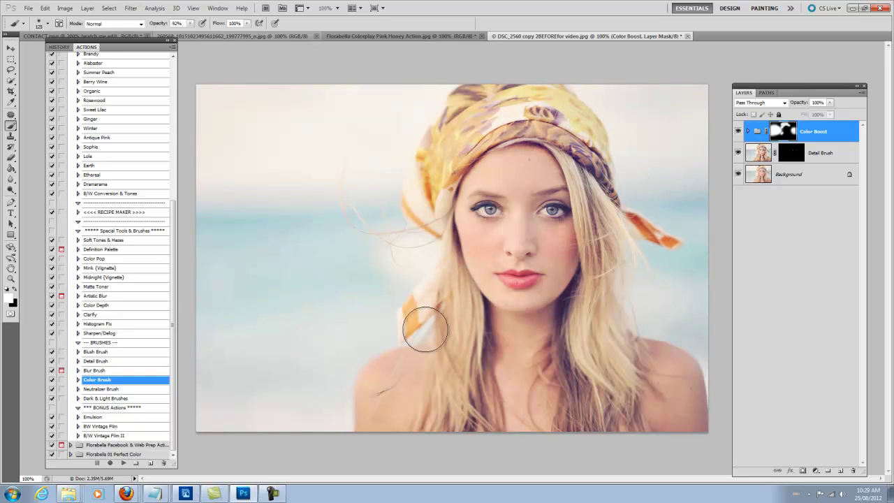
# Ease the Color Boost group's opacity down and flatten the image into one Background layer.
pyautogui.click(748, 132)
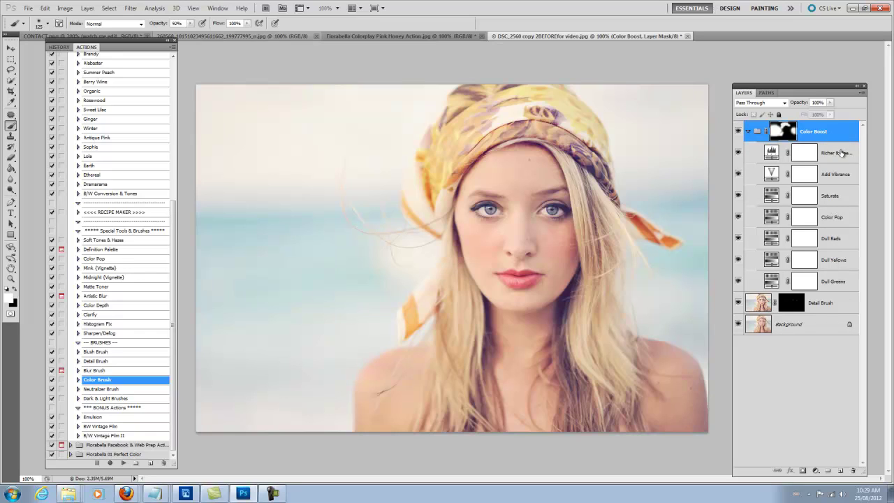
pyautogui.click(748, 131)
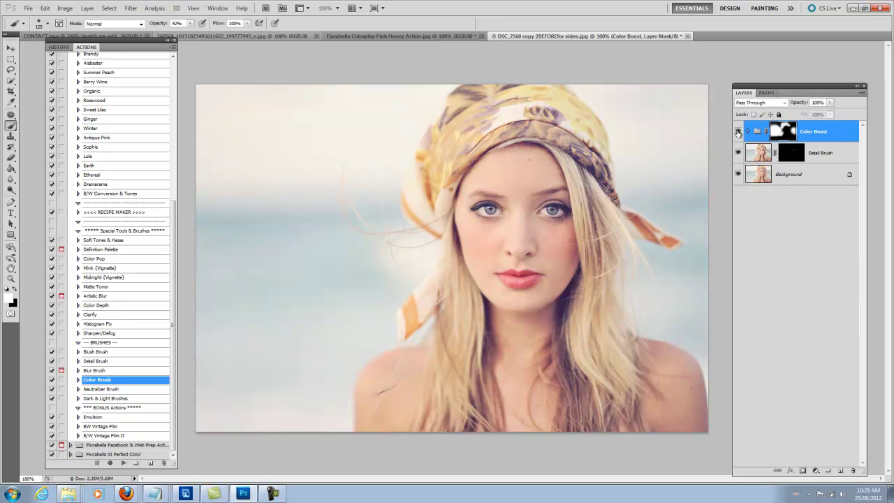
pyautogui.moveTo(803, 103)
pyautogui.mouseDown()
pyautogui.moveTo(786, 106)
pyautogui.moveTo(794, 103)
pyautogui.mouseUp()
pyautogui.rightClick(815, 181)
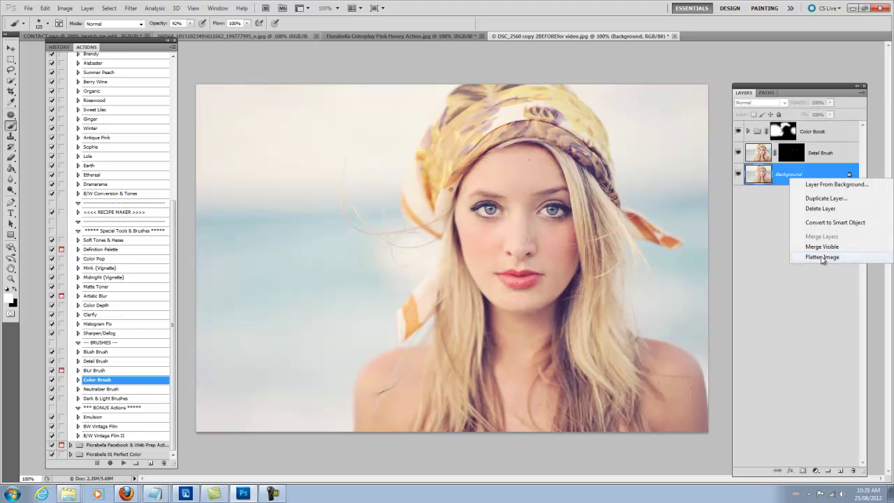
pyautogui.click(823, 257)
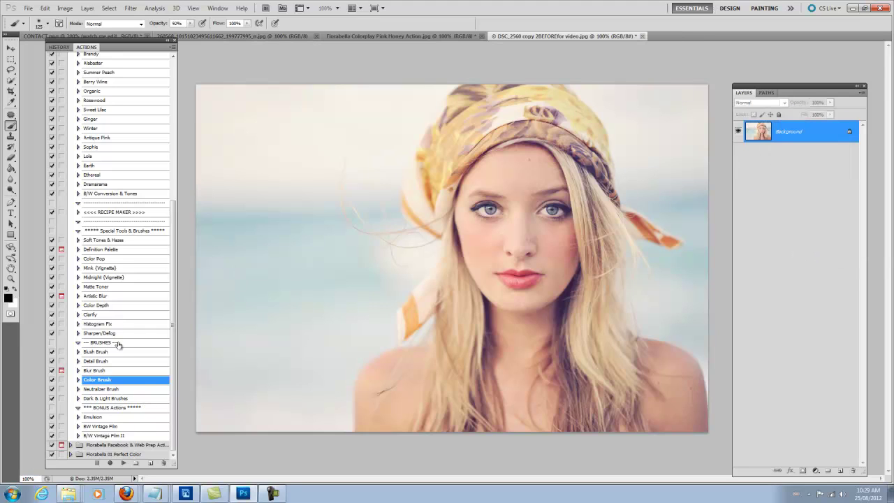
# Play the Definition Palette action twice, dismissing its painting instructions each time.
pyautogui.click(105, 249)
pyautogui.click(123, 463)
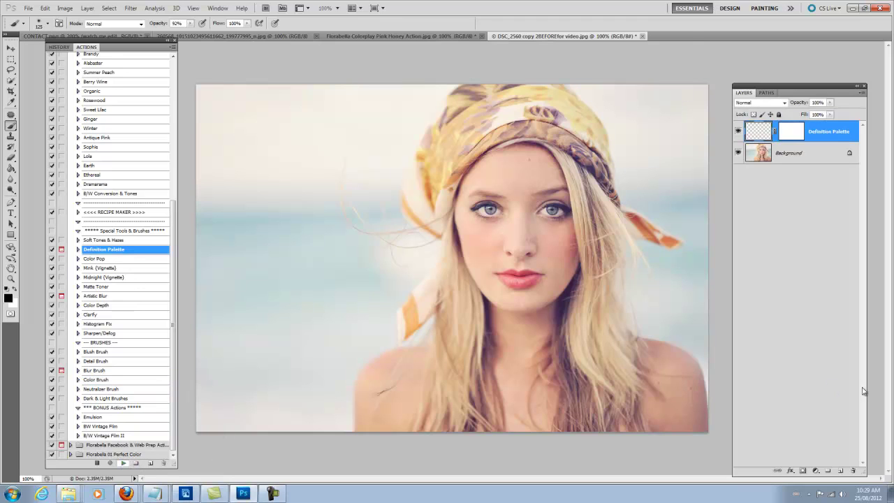
pyautogui.click(440, 191)
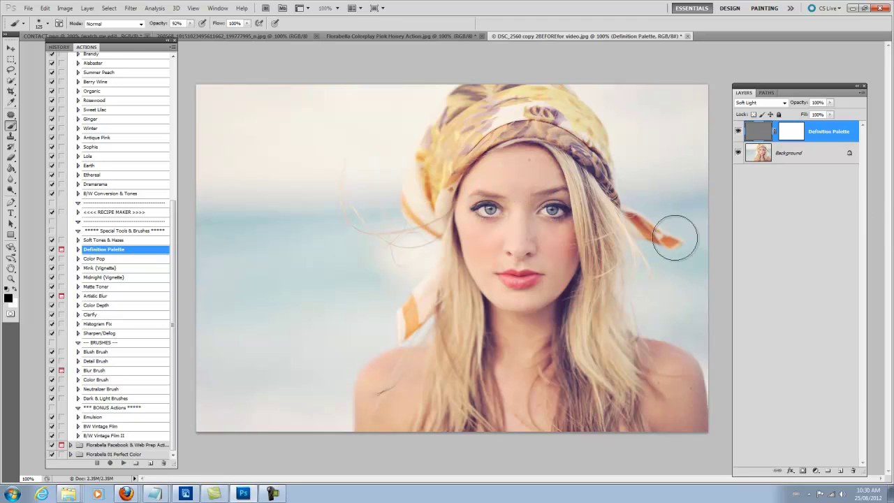
pyautogui.click(123, 463)
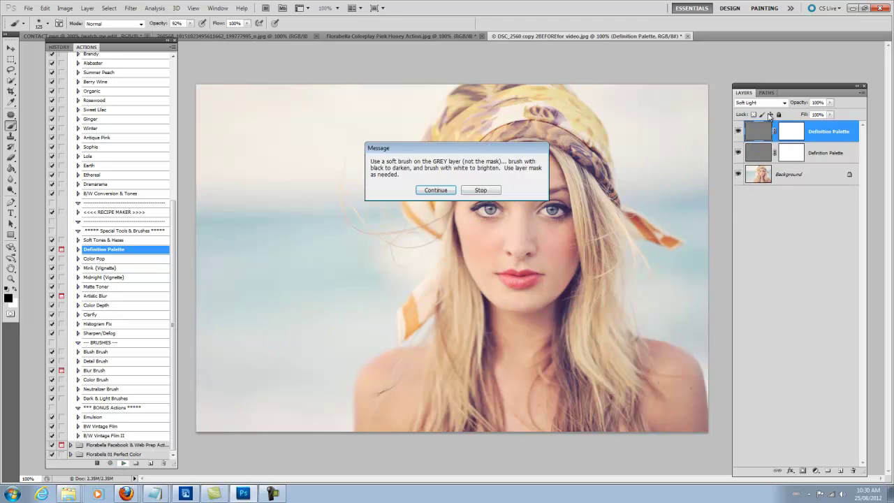
pyautogui.click(466, 190)
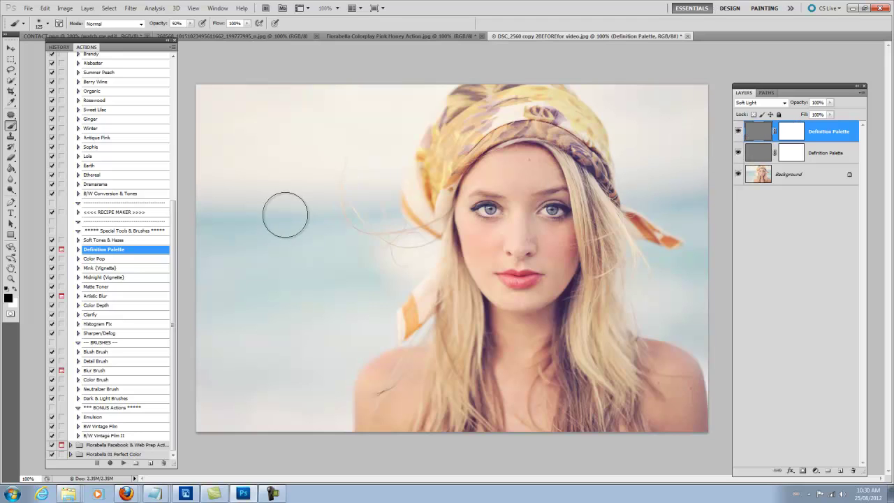
# Set a small brush at 5% opacity and paint lightly under both eyes.
pyautogui.press(']')
pyautogui.press(']')
pyautogui.press(']')
pyautogui.press(']')
pyautogui.press(']')
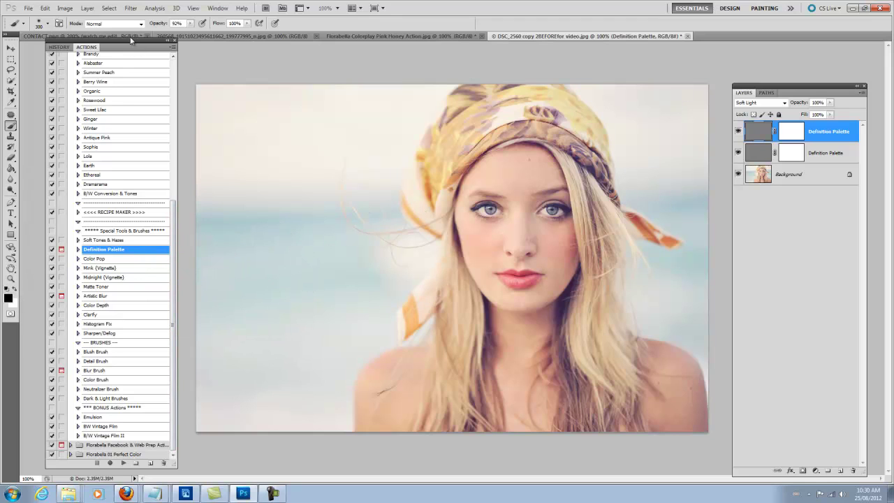
pyautogui.moveTo(161, 25); pyautogui.dragTo(141, 23)
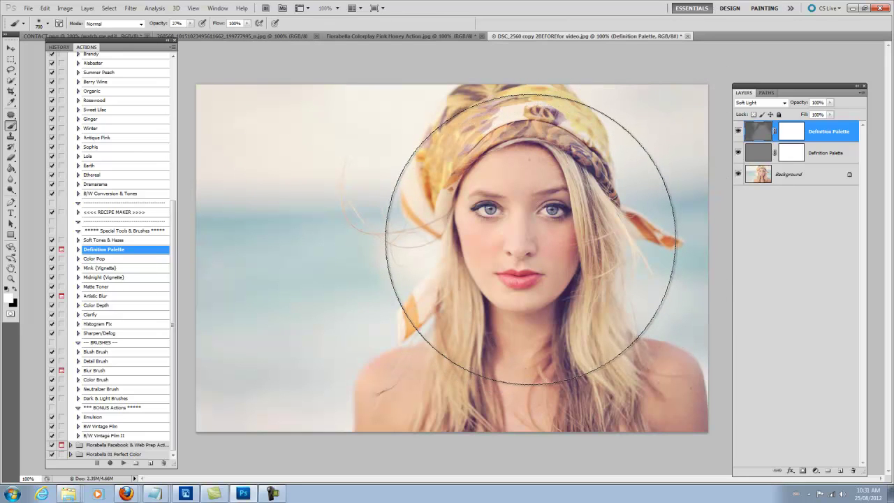
pyautogui.press('[')
pyautogui.press('[')
pyautogui.press('[')
pyautogui.press('[')
pyautogui.press('[')
pyautogui.press('[')
pyautogui.press('[')
pyautogui.press('[')
pyautogui.press('[')
pyautogui.press('[')
pyautogui.press('[')
pyautogui.press('[')
pyautogui.press('[')
pyautogui.press('[')
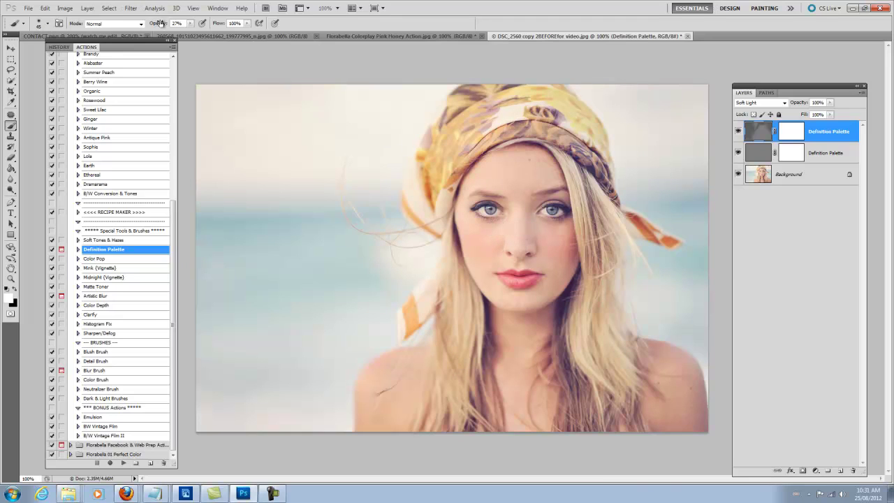
pyautogui.moveTo(160, 25); pyautogui.dragTo(150, 24)
pyautogui.moveTo(495, 235)
pyautogui.mouseDown()
pyautogui.moveTo(496, 212)
pyautogui.moveTo(496, 226)
pyautogui.moveTo(468, 220)
pyautogui.moveTo(493, 229)
pyautogui.mouseUp()
pyautogui.moveTo(547, 225)
pyautogui.mouseDown()
pyautogui.moveTo(567, 229)
pyautogui.moveTo(556, 235)
pyautogui.mouseUp()
# Switch the lower Definition Palette layer's blend mode to Overlay.
pyautogui.click(817, 155)
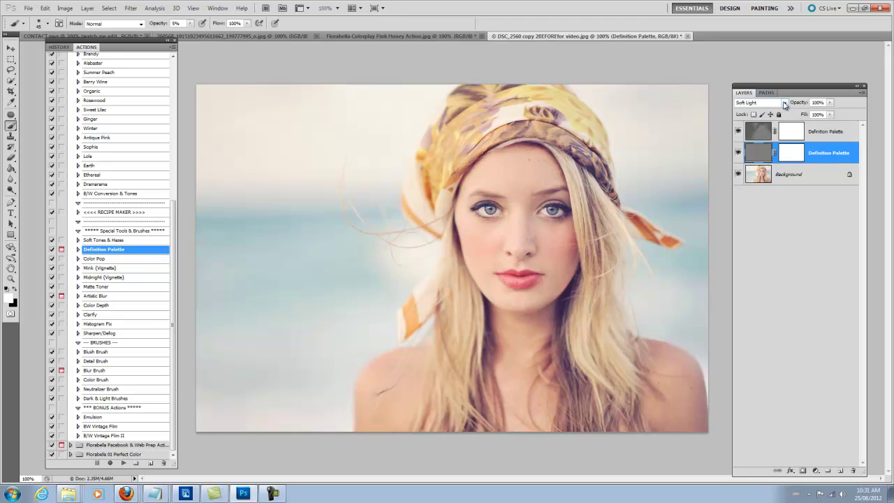
pyautogui.click(785, 103)
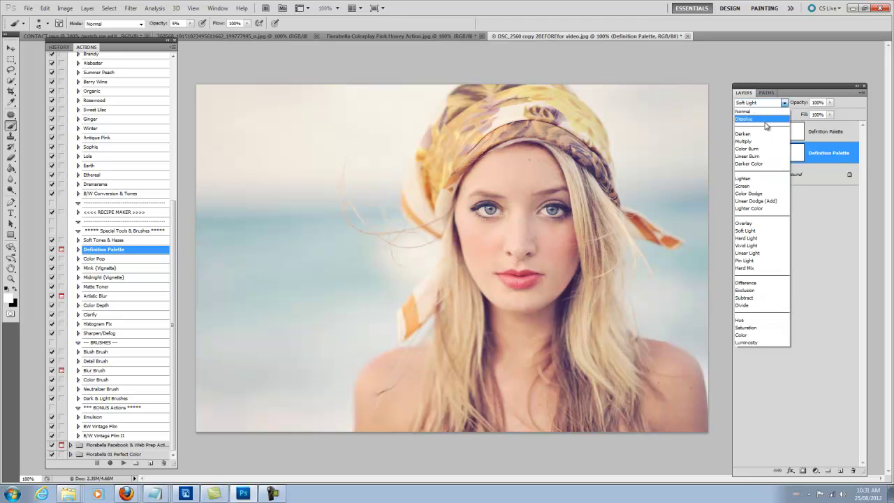
pyautogui.click(758, 226)
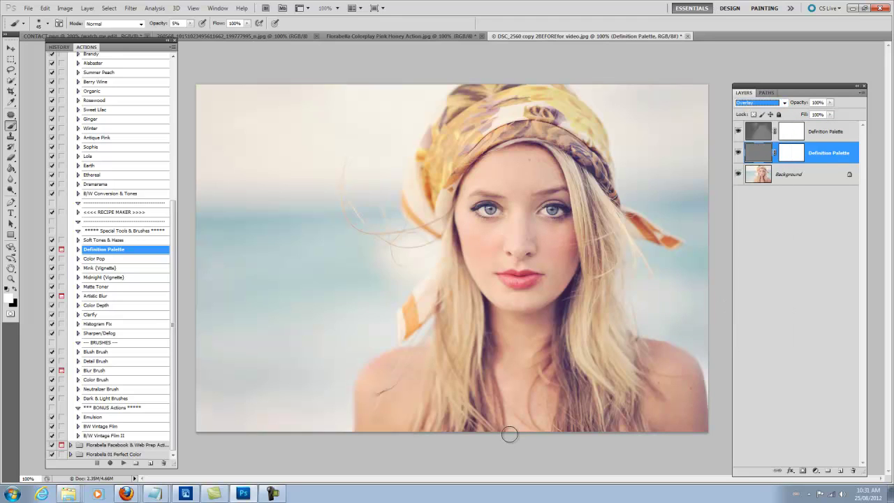
# Zoom to 300% on the eyes and brighten both irises with a 46% opacity brush.
pyautogui.hotkey('ctrl', '+')
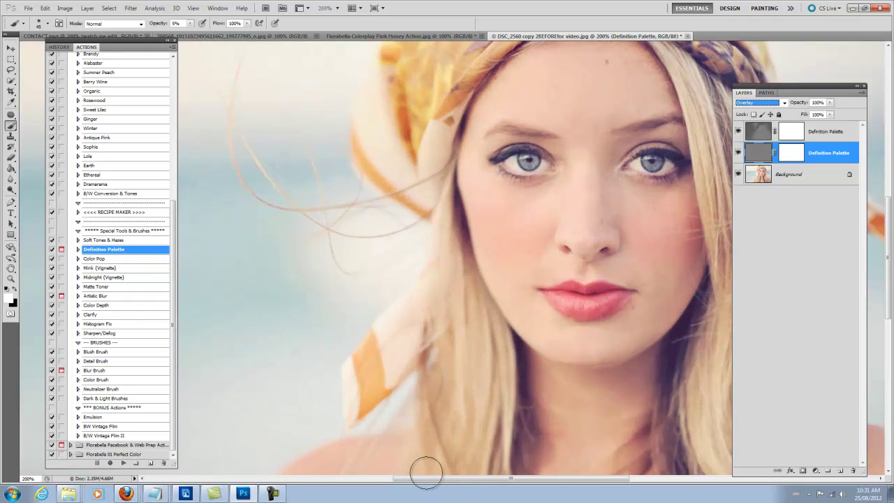
pyautogui.moveTo(423, 479); pyautogui.dragTo(467, 481)
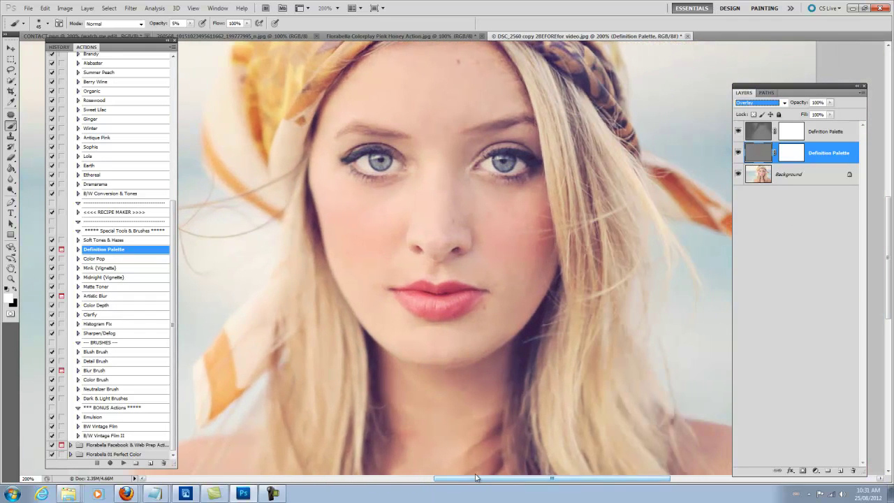
pyautogui.hotkey('ctrl', '+')
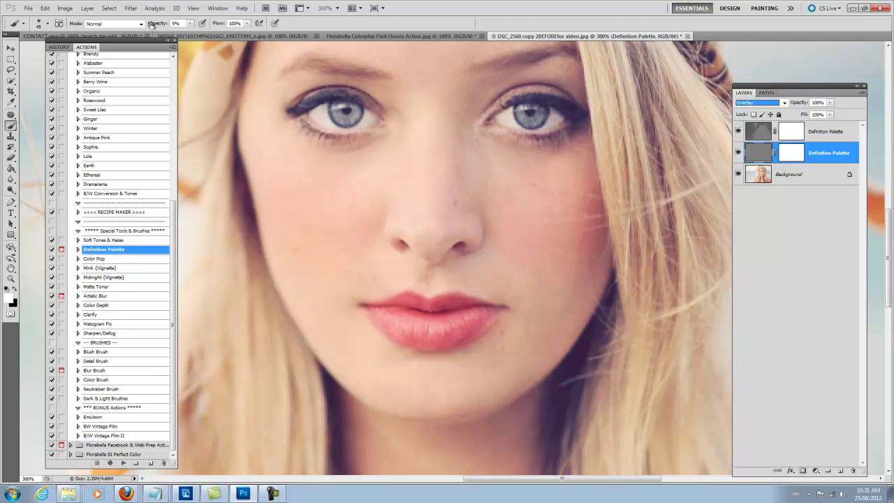
pyautogui.click(176, 23)
pyautogui.write('46')
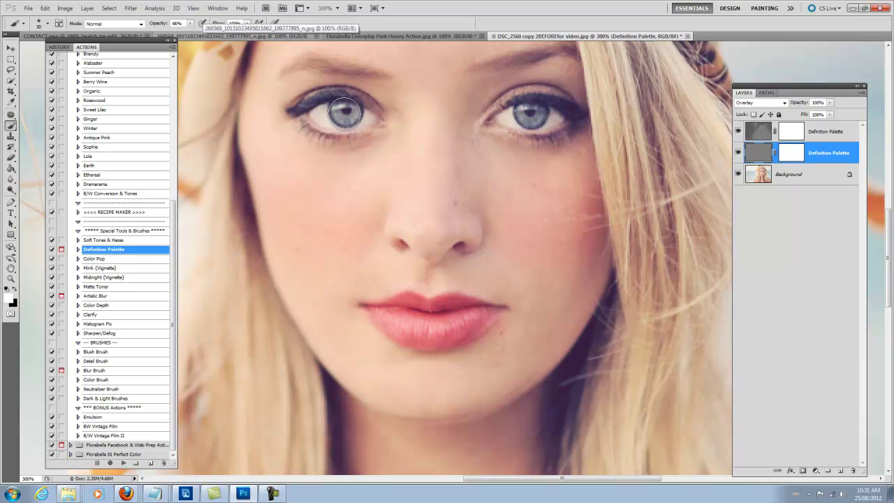
pyautogui.moveTo(541, 120); pyautogui.dragTo(529, 113)
pyautogui.moveTo(350, 106); pyautogui.dragTo(349, 114)
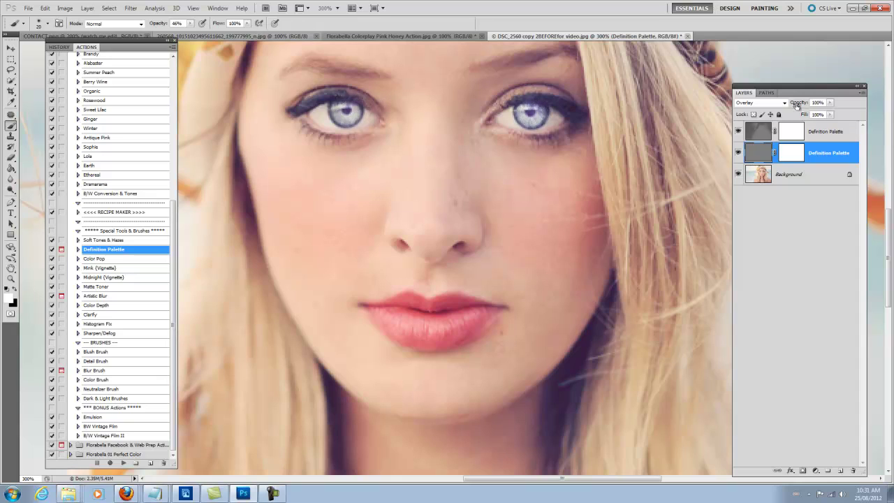
# Lower the layer's opacity to 21% and return the view to 100%.
pyautogui.moveTo(789, 104); pyautogui.dragTo(768, 102)
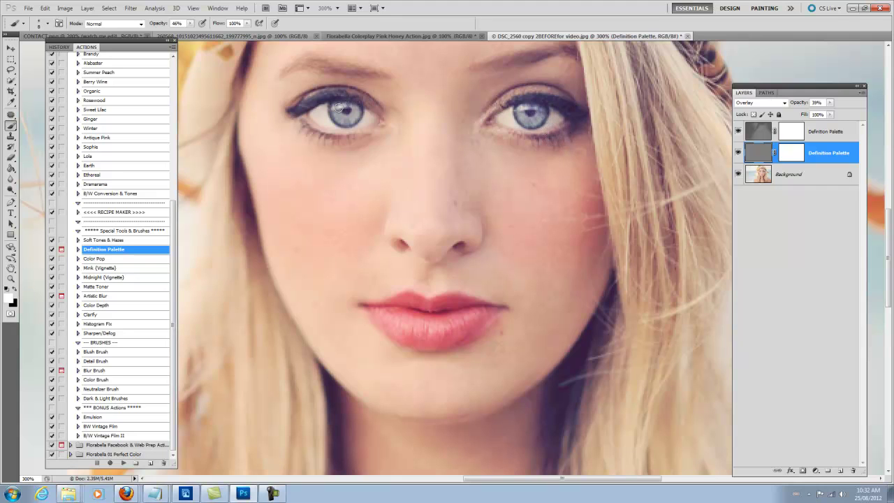
pyautogui.hotkey('ctrl', '-')
pyautogui.hotkey('ctrl', '-')
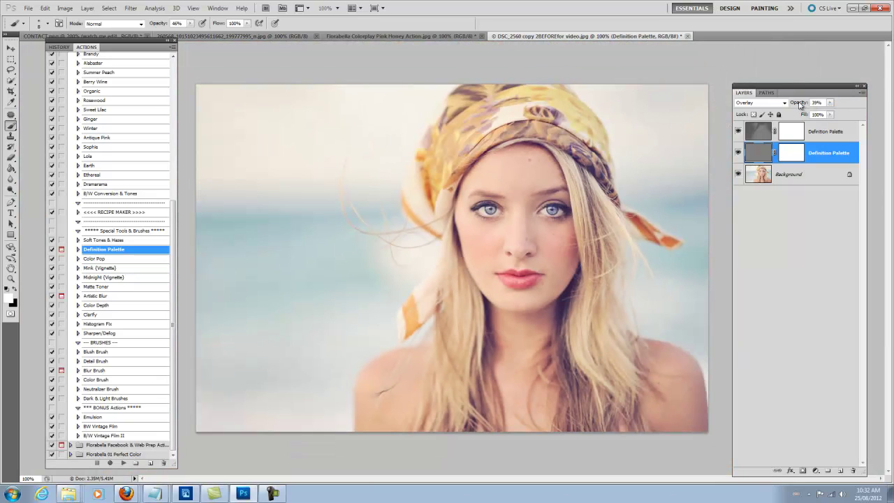
pyautogui.moveTo(775, 102)
pyautogui.mouseDown()
pyautogui.moveTo(757, 97)
pyautogui.moveTo(767, 97)
pyautogui.mouseUp()
pyautogui.hotkey('ctrl', '-')
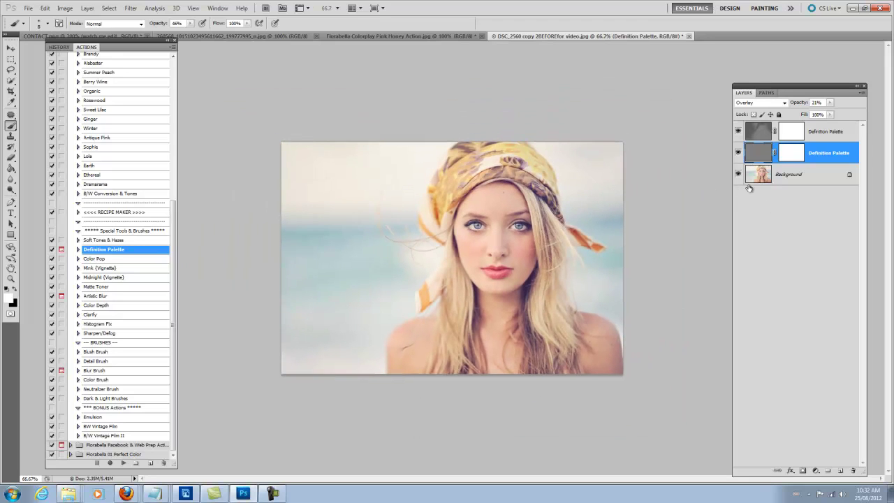
pyautogui.hotkey('ctrl', '+')
# Flatten the Definition Palette layers into the Background and select the B/W Conversion & Tones action.
pyautogui.rightClick(805, 176)
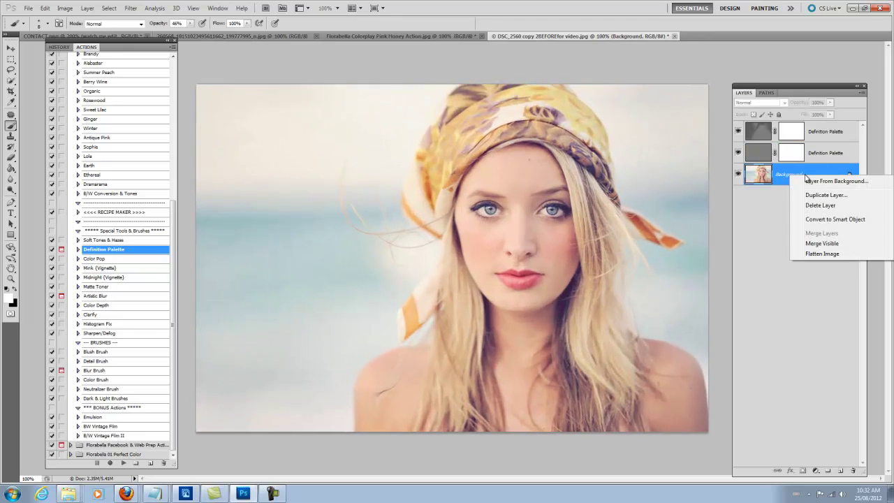
pyautogui.click(828, 253)
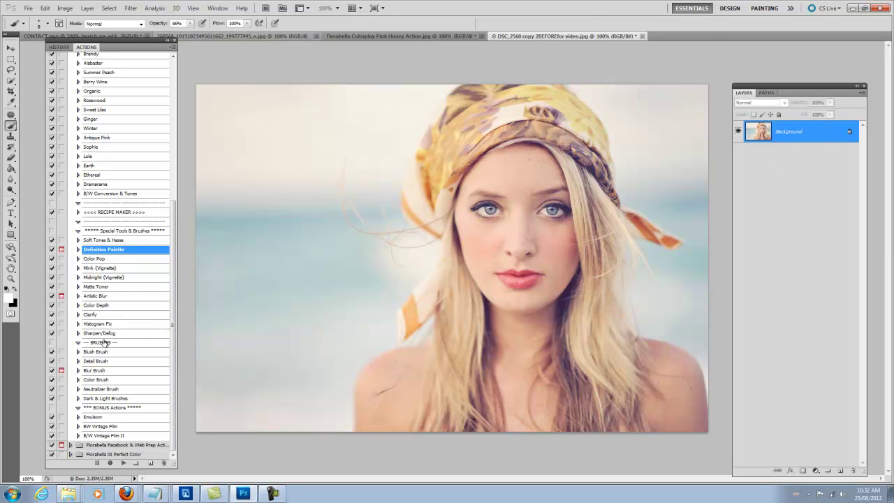
pyautogui.click(118, 194)
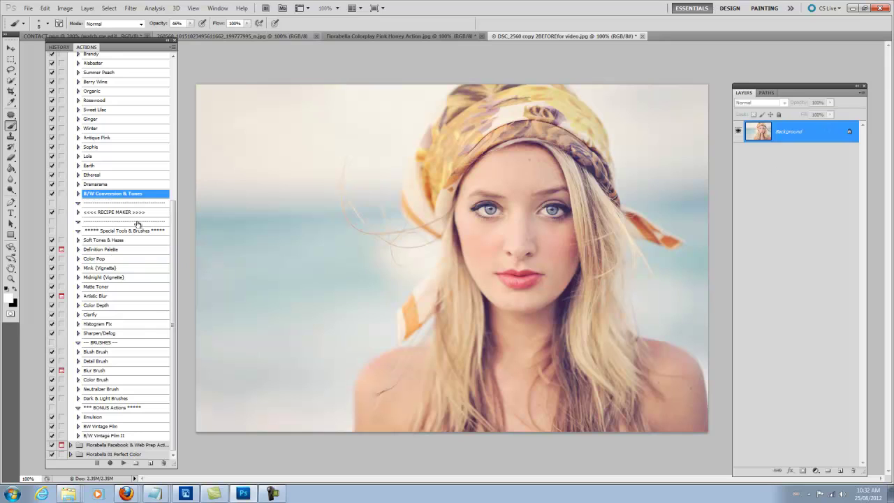
pyautogui.moveTo(173, 226); pyautogui.dragTo(176, 130)
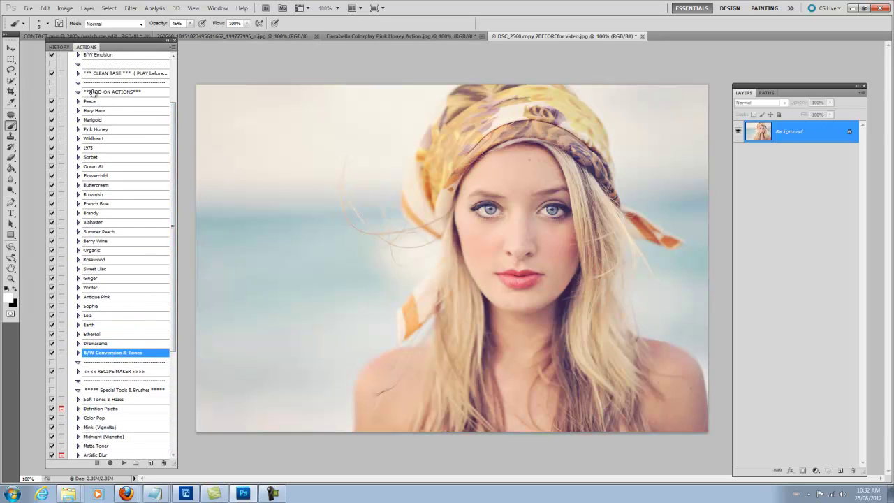
# Play B/W Conversion & Tones, turning Blue Grey Tone off and Soft Vintage on inside the group.
pyautogui.click(123, 463)
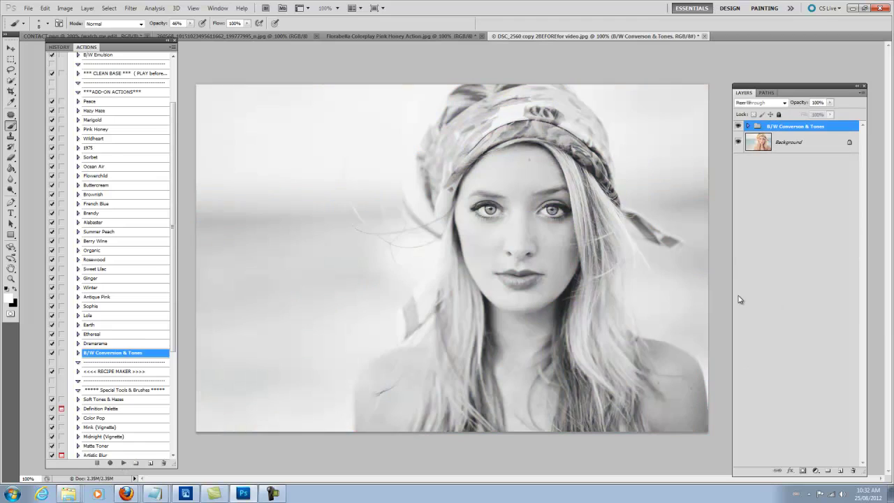
pyautogui.click(748, 126)
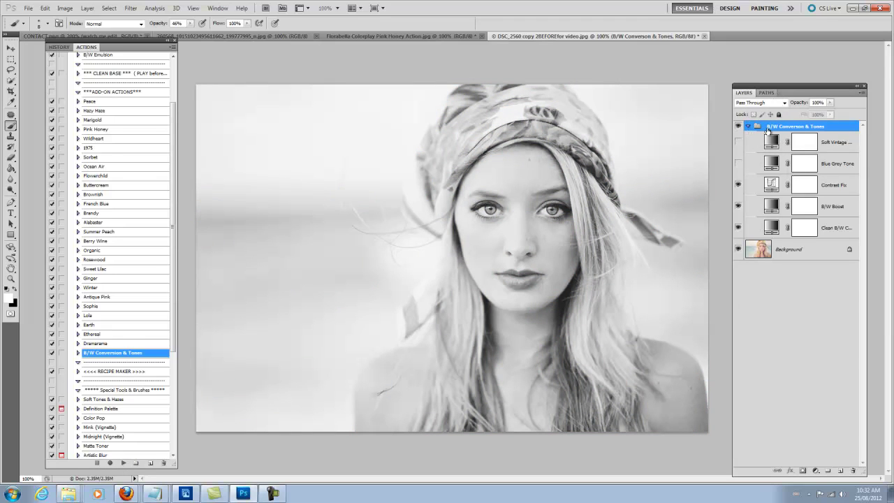
pyautogui.click(737, 164)
pyautogui.click(738, 143)
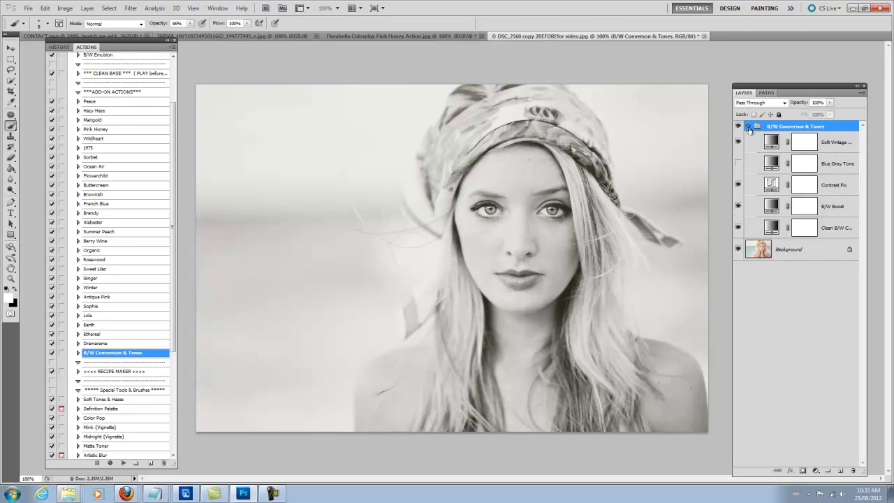
pyautogui.click(748, 127)
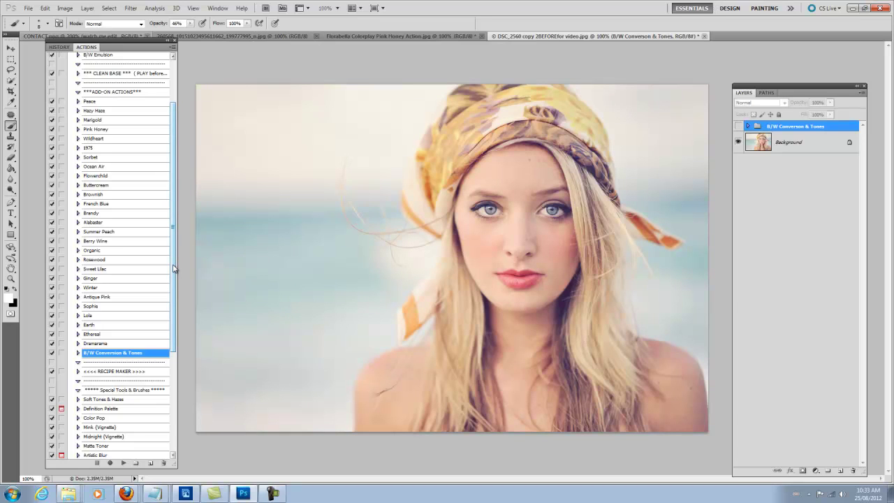
# Compare the original unedited photo in History, then return to the latest state.
pyautogui.click(61, 47)
pyautogui.click(91, 59)
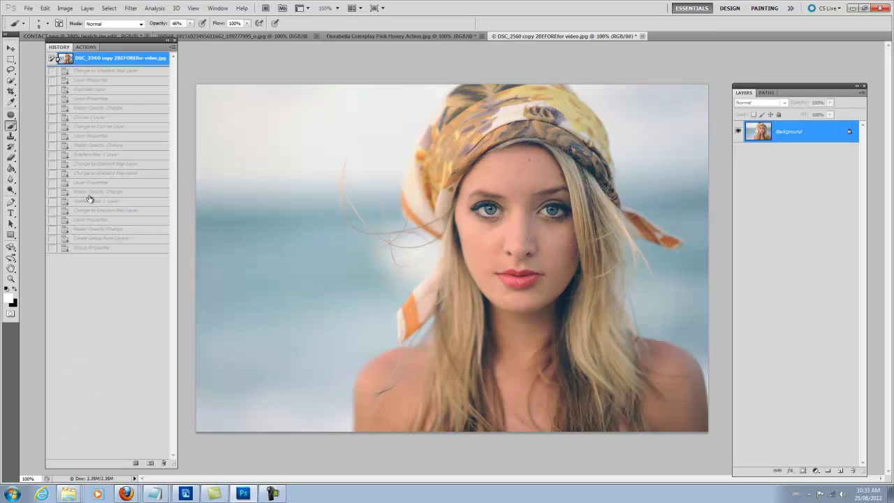
pyautogui.click(108, 249)
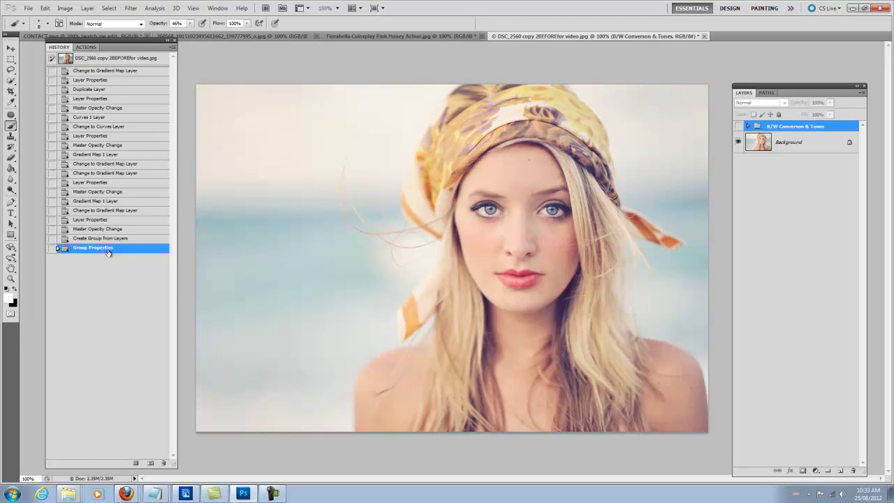